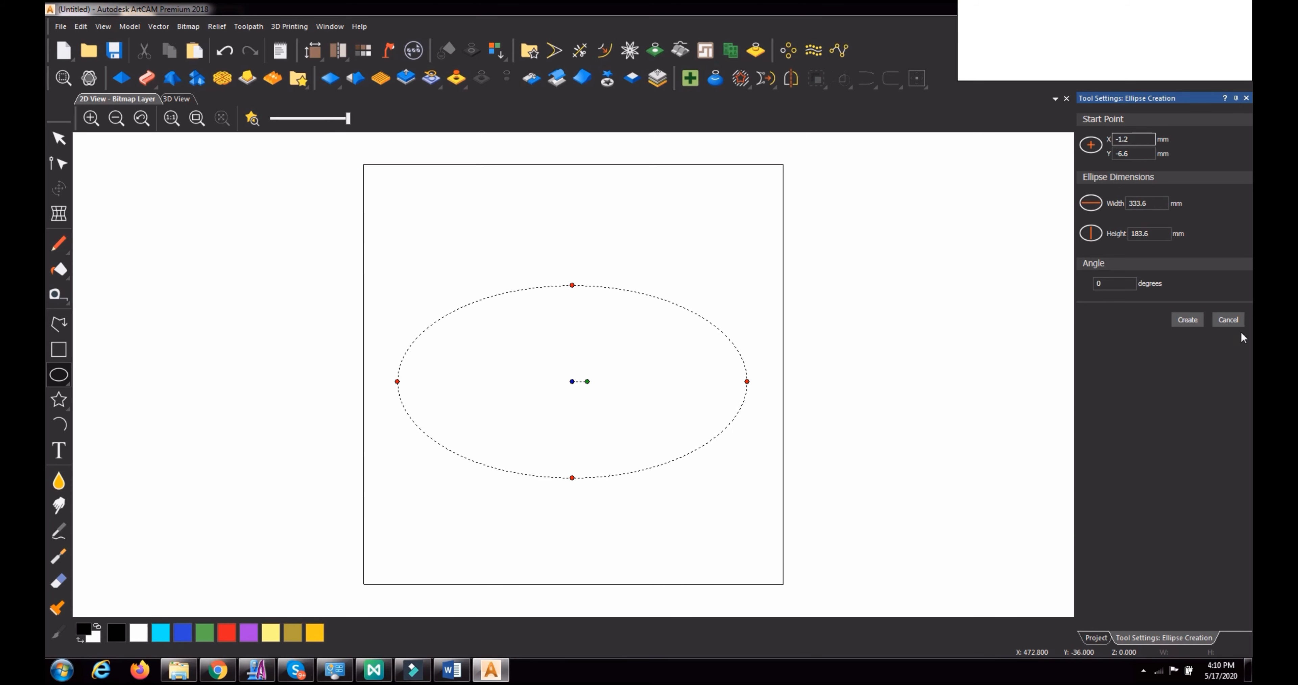
# Create the ellipse 333.6 mm wide and 183.6 mm high, and open it for node editing
pyautogui.click(1187, 319)
pyautogui.click(1227, 319)
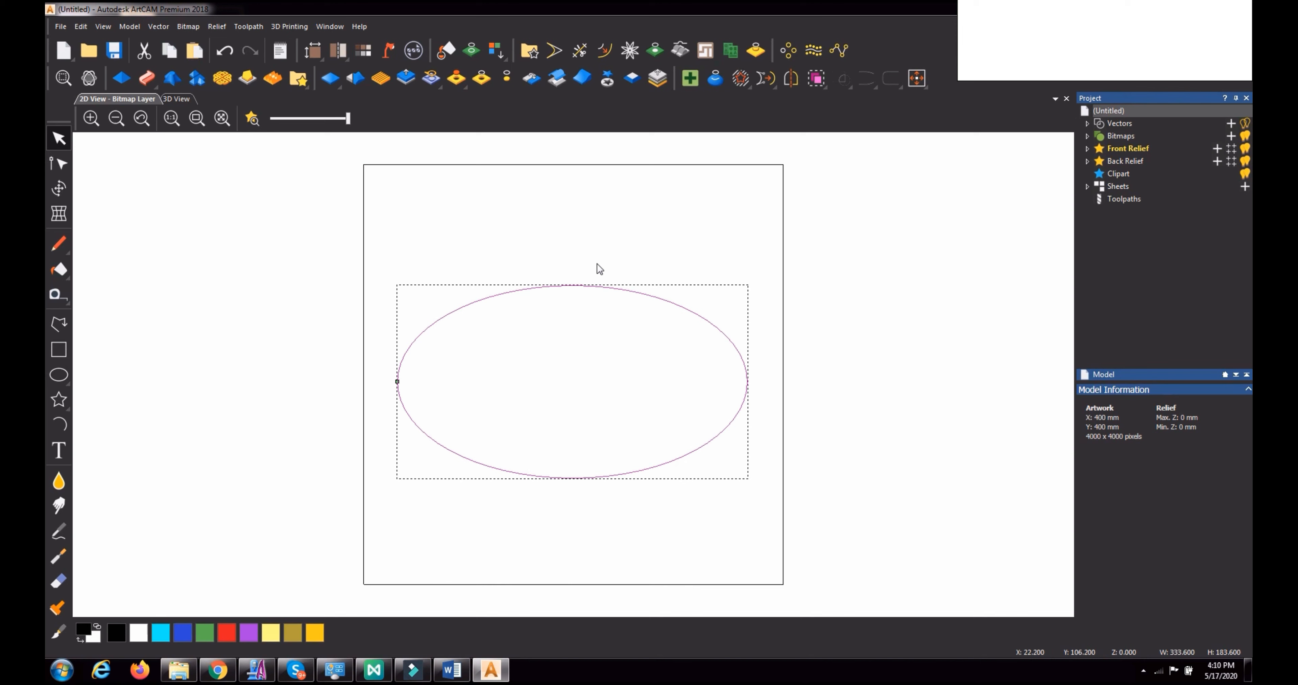
pyautogui.press('n')
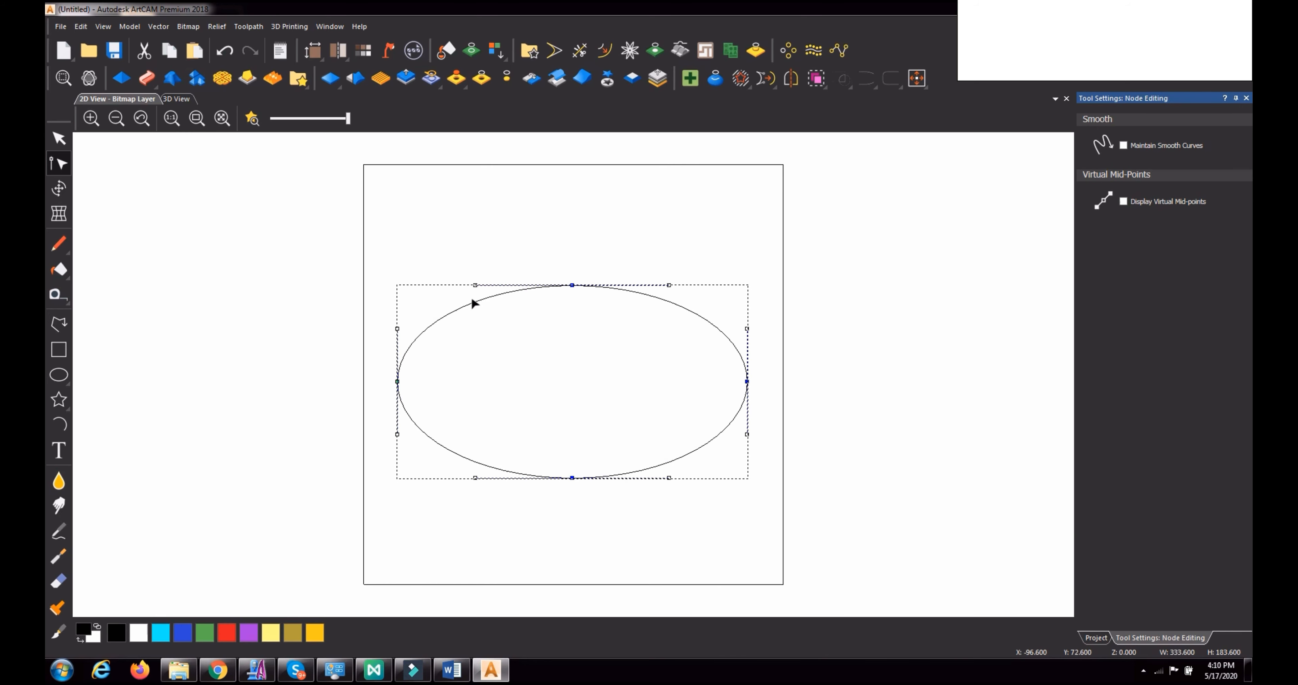
# Move the ellipse's top node upward and adjust the curve handles at its top, left and bottom nodes
pyautogui.moveTo(573, 286)
pyautogui.mouseDown()
pyautogui.moveTo(579, 246)
pyautogui.moveTo(578, 304)
pyautogui.moveTo(573, 271)
pyautogui.mouseUp()
pyautogui.moveTo(474, 271)
pyautogui.mouseDown()
pyautogui.moveTo(490, 304)
pyautogui.moveTo(469, 250)
pyautogui.moveTo(491, 294)
pyautogui.moveTo(472, 256)
pyautogui.moveTo(484, 278)
pyautogui.mouseUp()
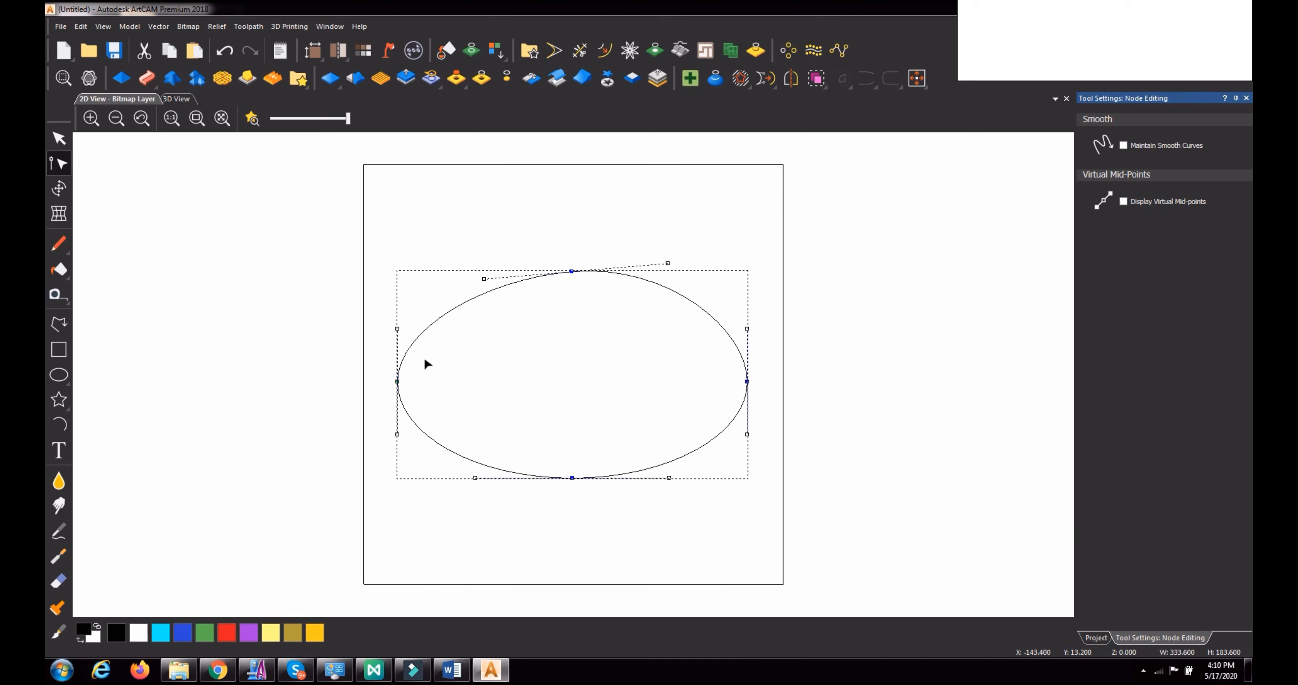
pyautogui.moveTo(398, 329)
pyautogui.mouseDown()
pyautogui.moveTo(363, 339)
pyautogui.moveTo(414, 327)
pyautogui.mouseUp()
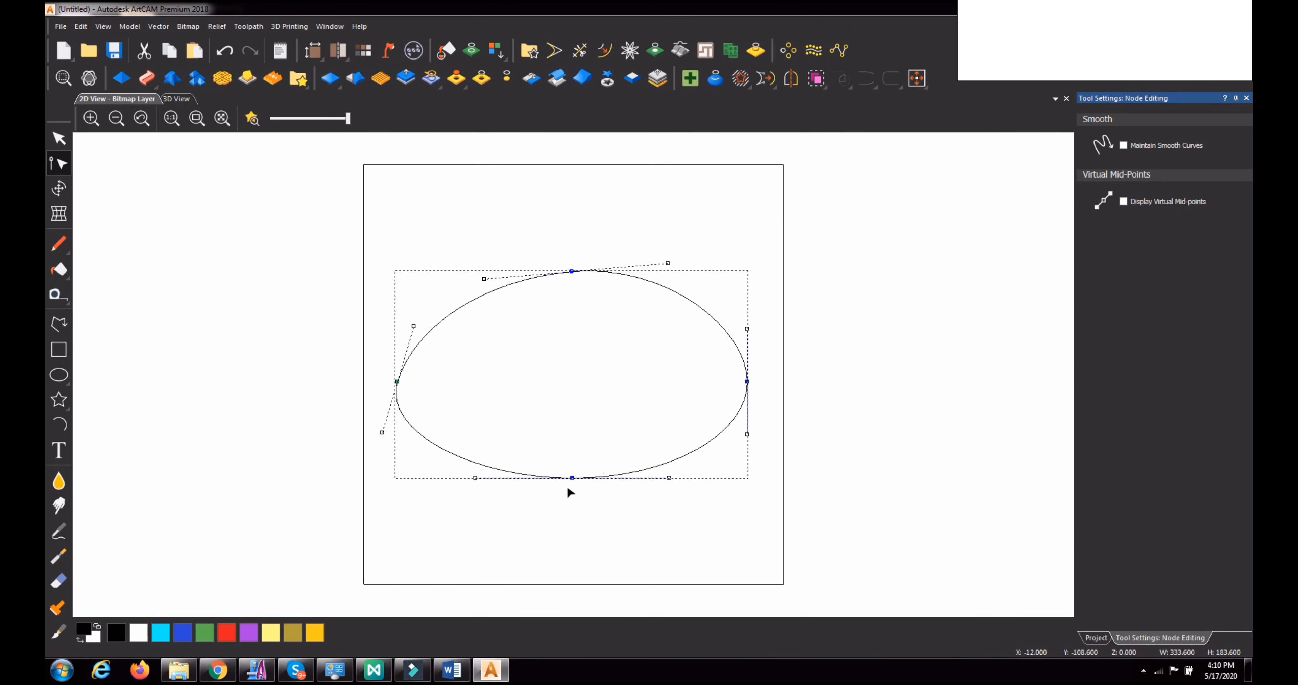
pyautogui.moveTo(475, 479)
pyautogui.mouseDown()
pyautogui.moveTo(478, 450)
pyautogui.moveTo(487, 498)
pyautogui.moveTo(488, 477)
pyautogui.mouseUp()
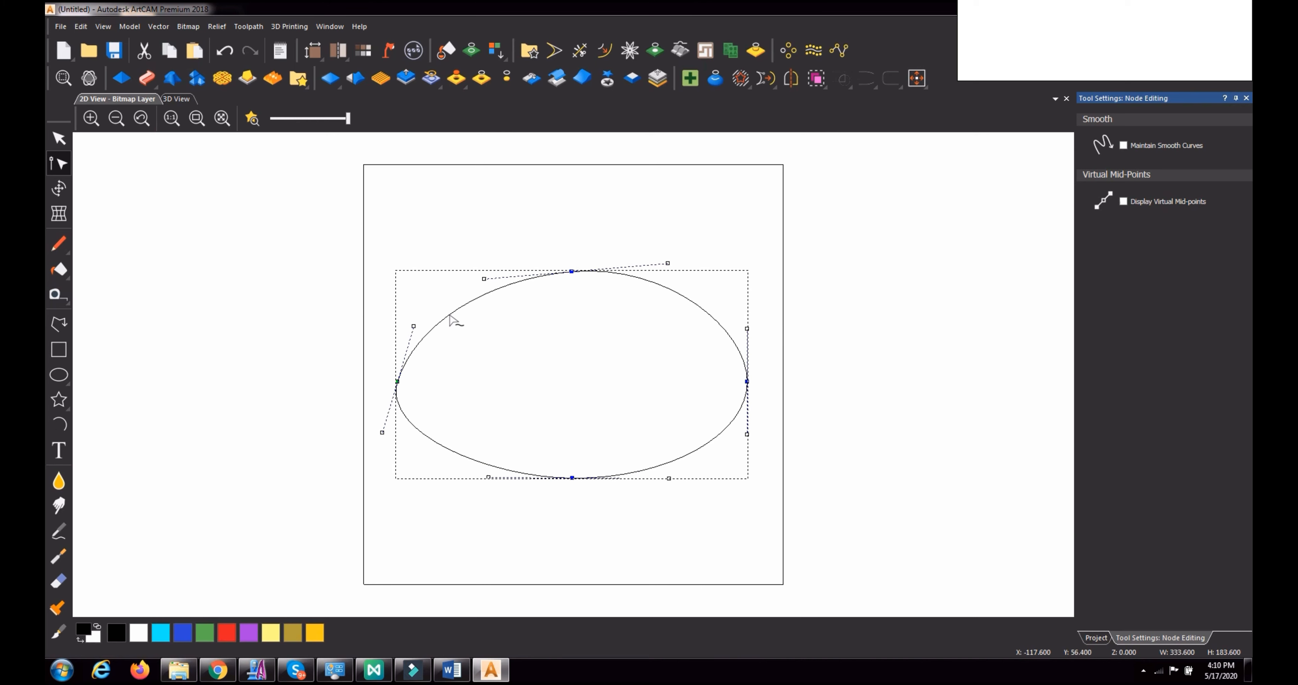
# Insert a node on the upper-left curve and shape it into a dent, then add nodes on both upper slopes and the lower left
pyautogui.press('i')
pyautogui.moveTo(450, 314); pyautogui.dragTo(503, 355)
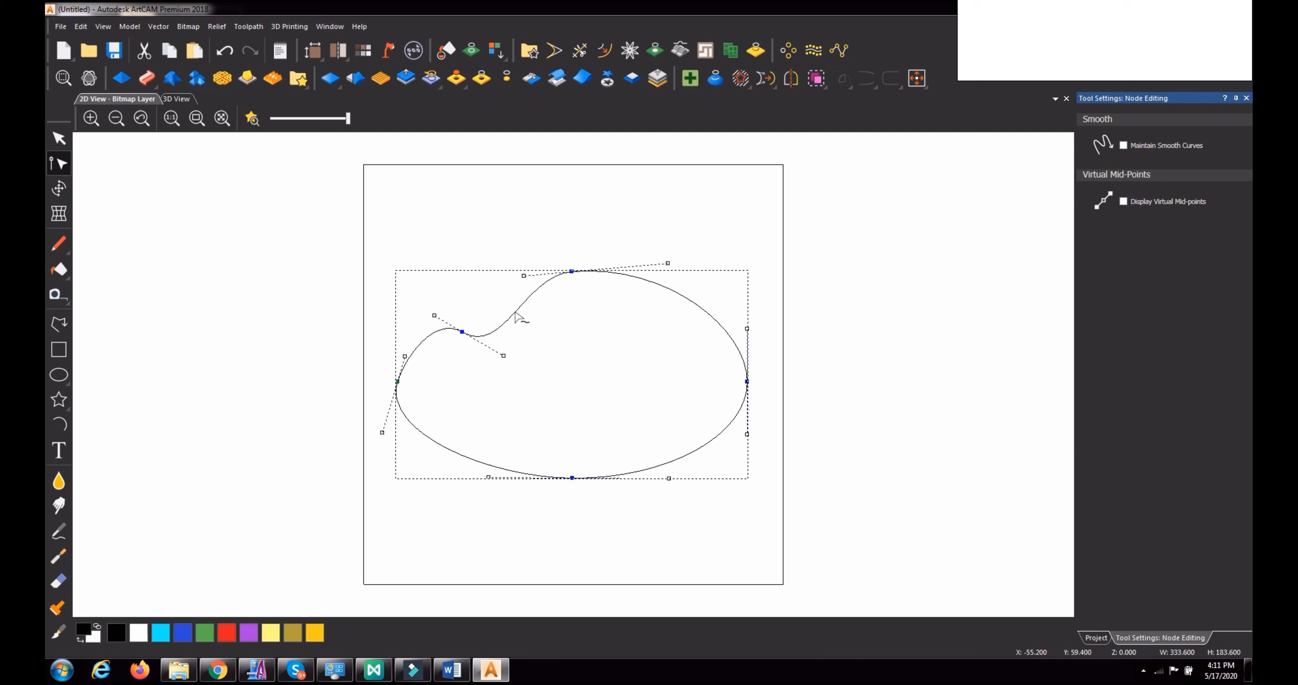
pyautogui.press('i')
pyautogui.press('i')
pyautogui.doubleClick(433, 440)
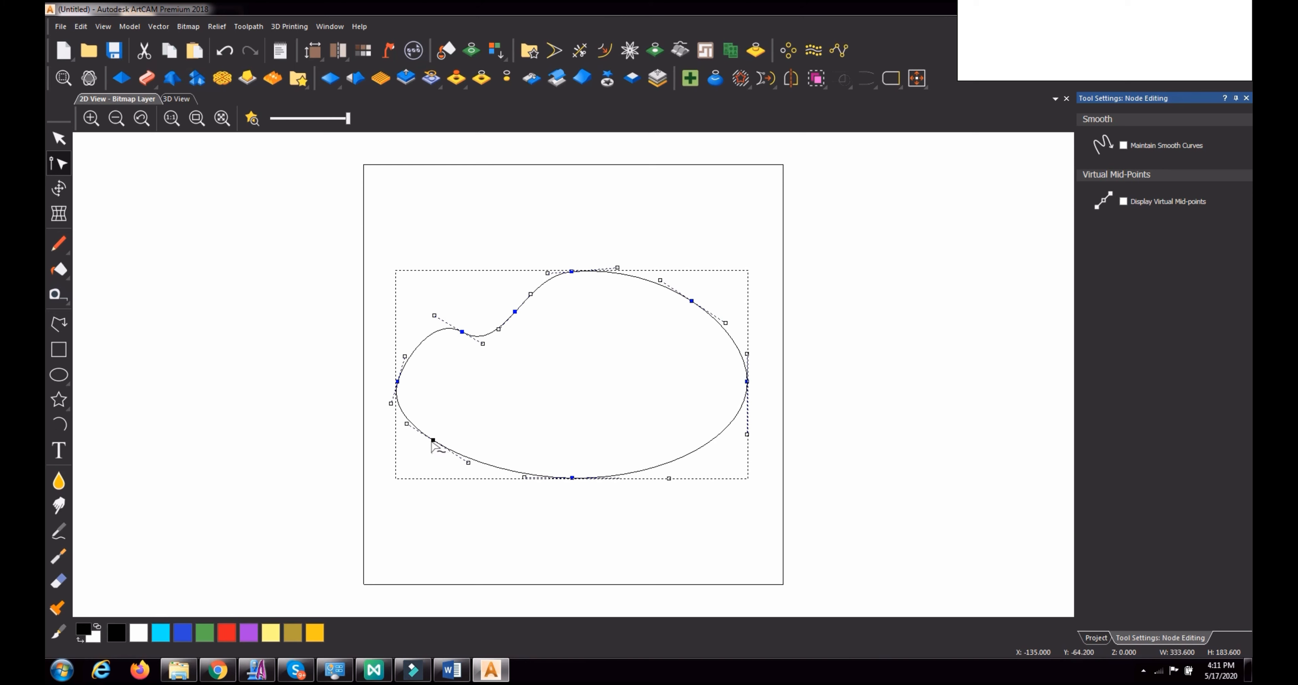
# Open the outline at the lower-left node with its loose end pulled inward, and cut off and delete the short end piece
pyautogui.moveTo(433, 440); pyautogui.dragTo(466, 417)
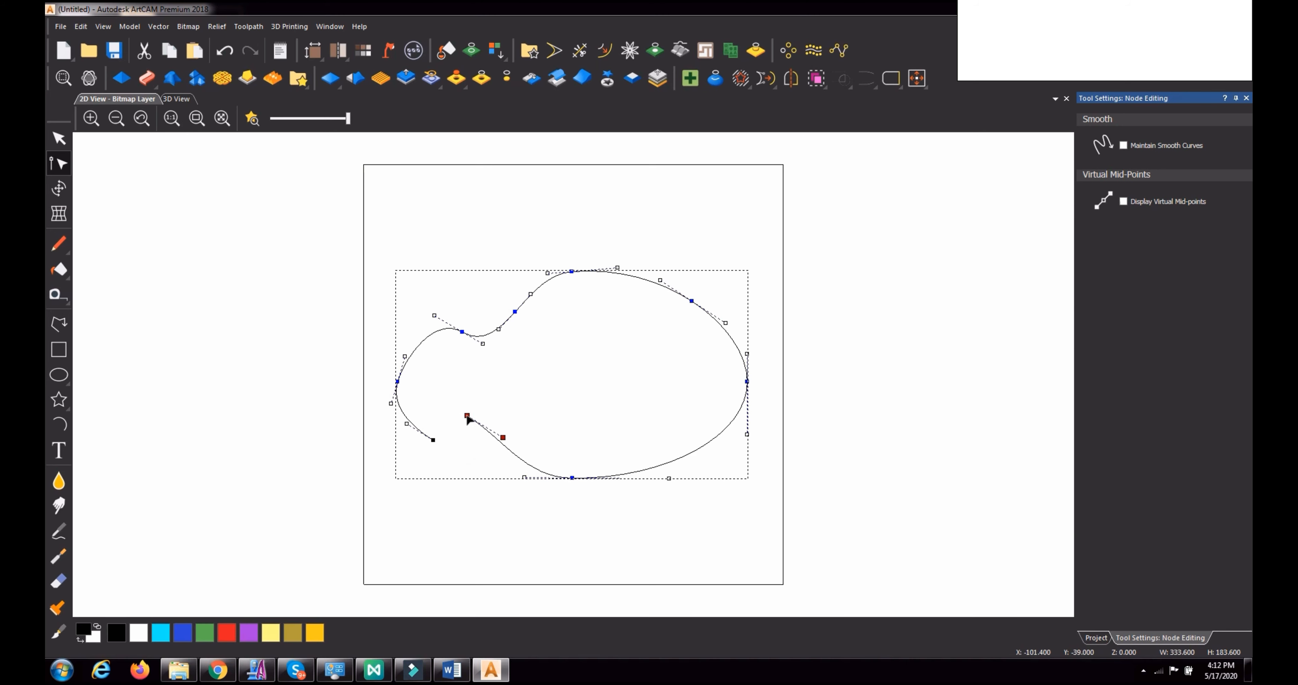
pyautogui.click(530, 465)
pyautogui.click(549, 456)
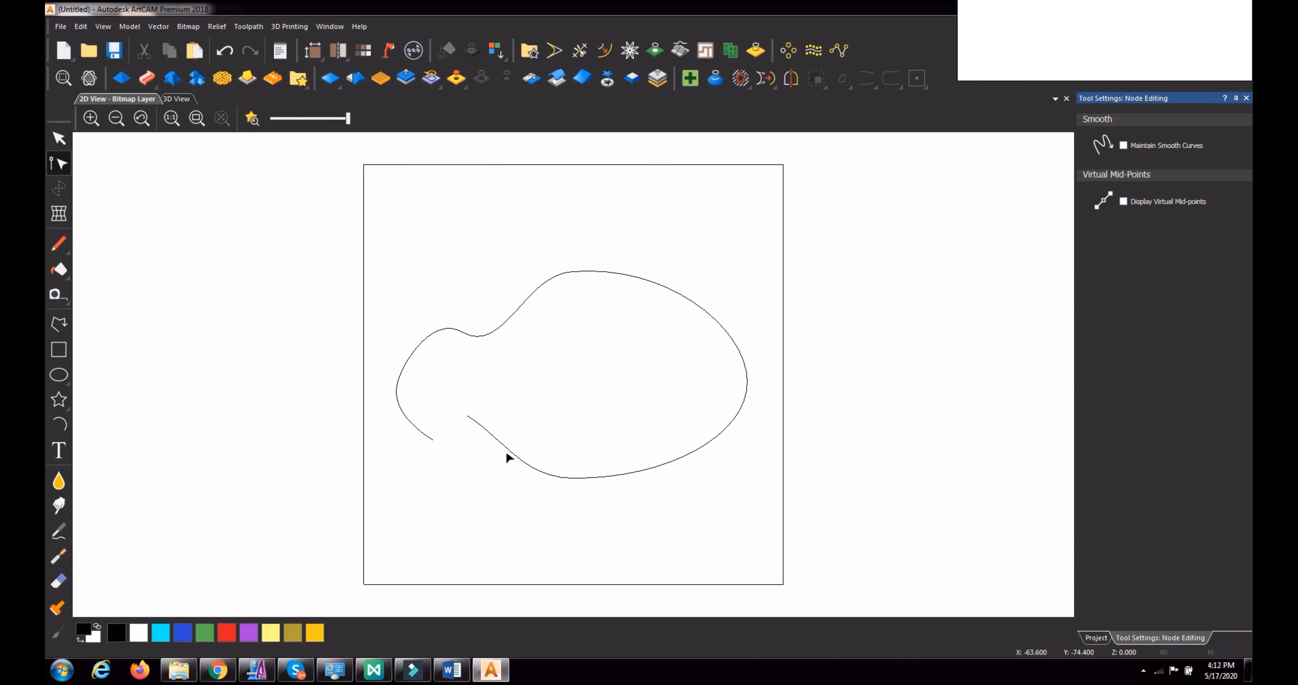
pyautogui.click(504, 451)
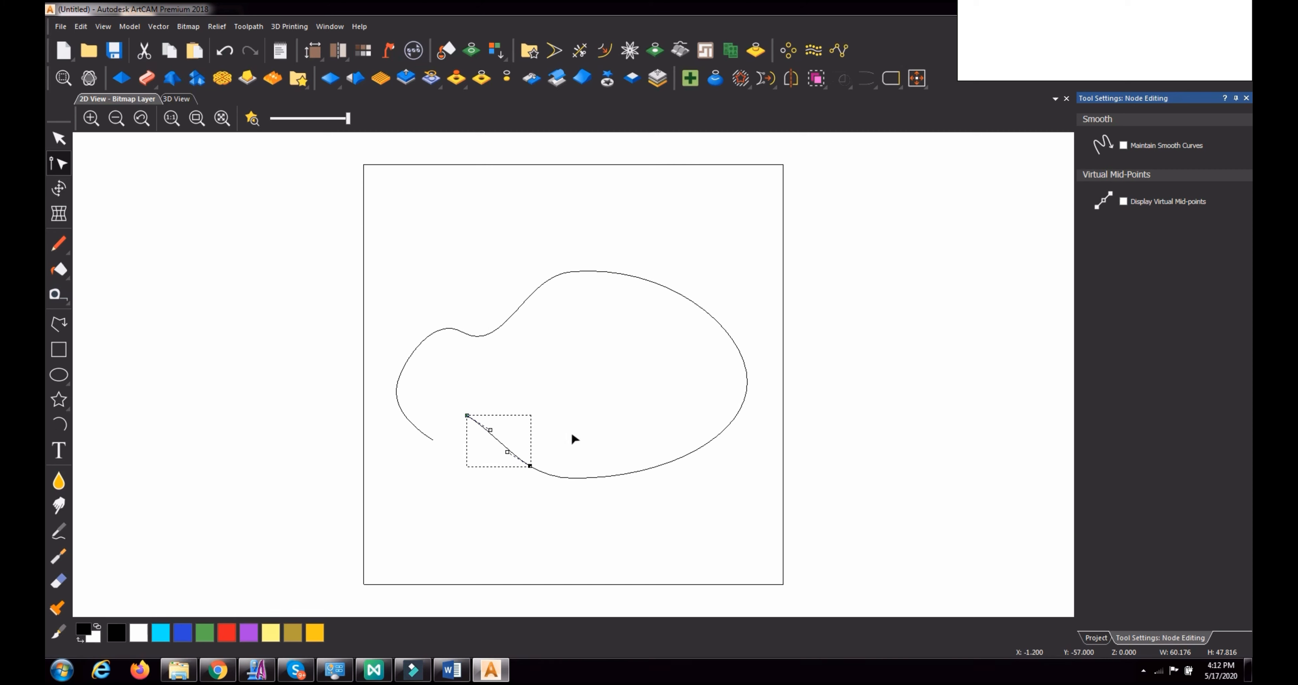
pyautogui.press('Delete')
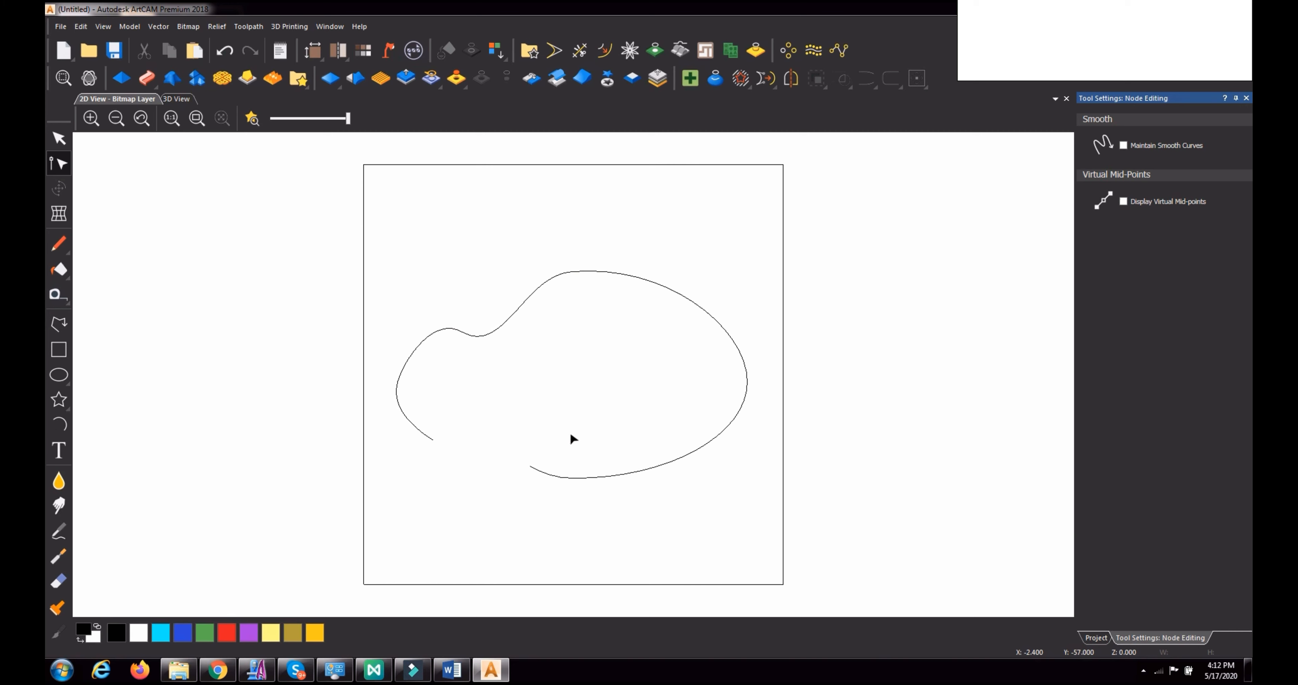
# Undo the deletions and cuts until the outline is a closed shape again
pyautogui.hotkey('ctrl', 'z')
pyautogui.hotkey('ctrl', 'a')
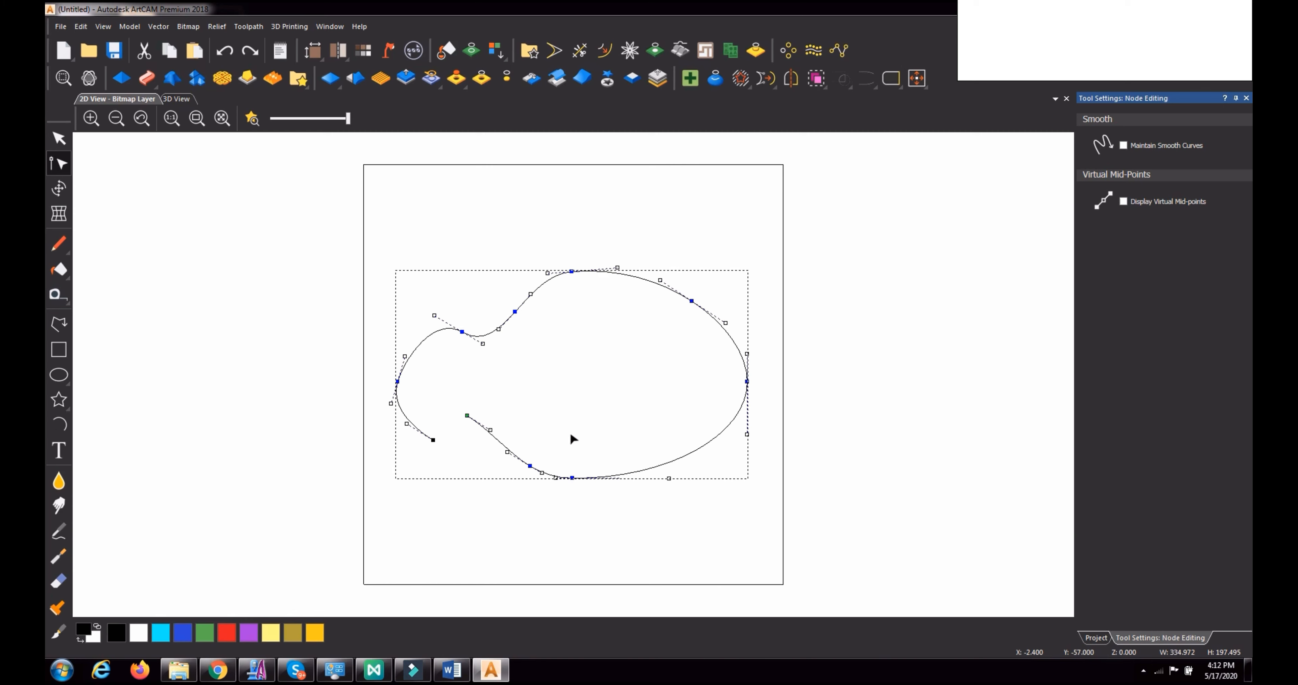
pyautogui.press('Delete')
pyautogui.hotkey('ctrl', 'z')
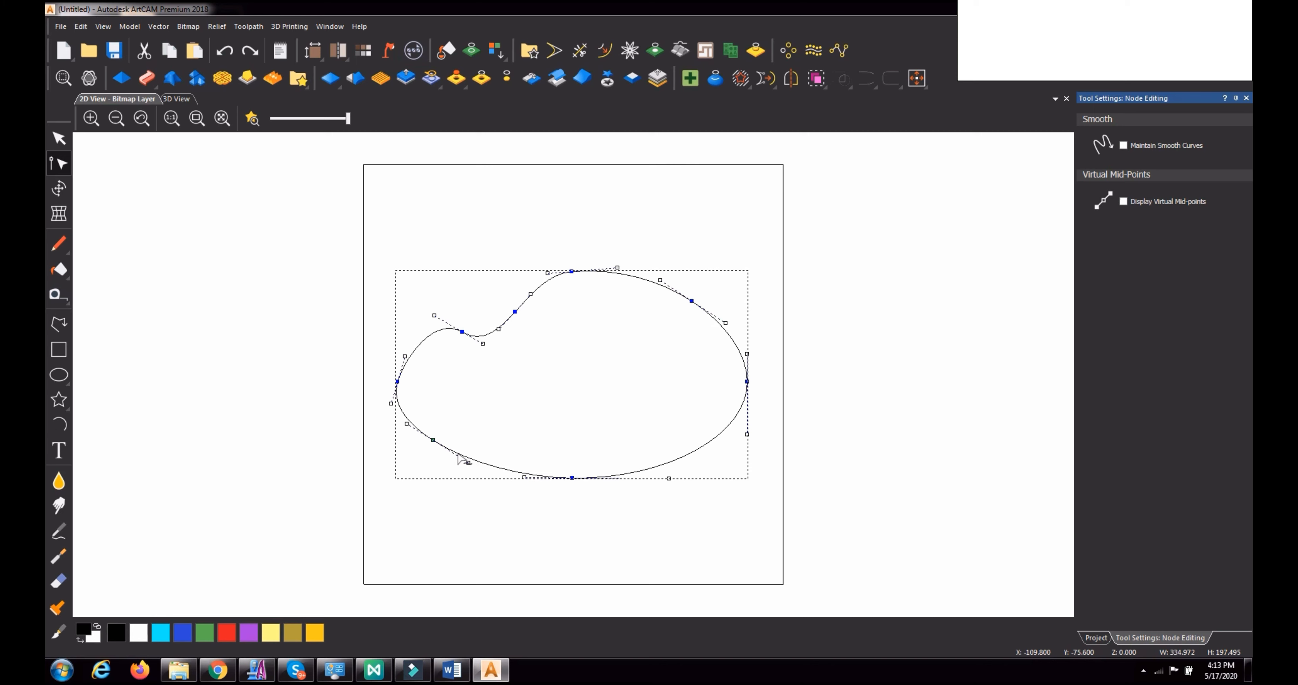
# Insert two nodes on the lower-left curve, pull one of them down into a lobe and make it a smooth node
pyautogui.press('i')
pyautogui.press('i')
pyautogui.press('r')
pyautogui.hotkey('ctrl', 'z')
pyautogui.click(459, 454)
pyautogui.moveTo(460, 454)
pyautogui.mouseDown()
pyautogui.moveTo(448, 500)
pyautogui.moveTo(460, 502)
pyautogui.moveTo(463, 474)
pyautogui.moveTo(439, 497)
pyautogui.moveTo(447, 464)
pyautogui.mouseUp()
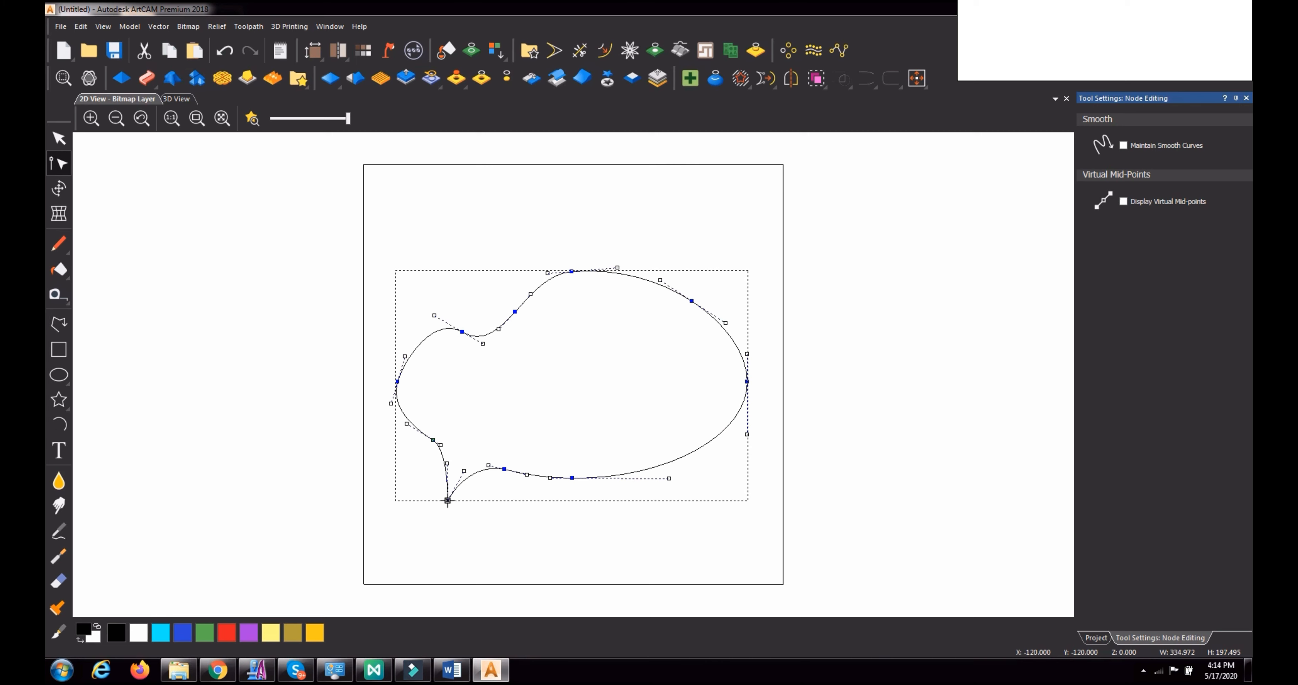
pyautogui.press('s')
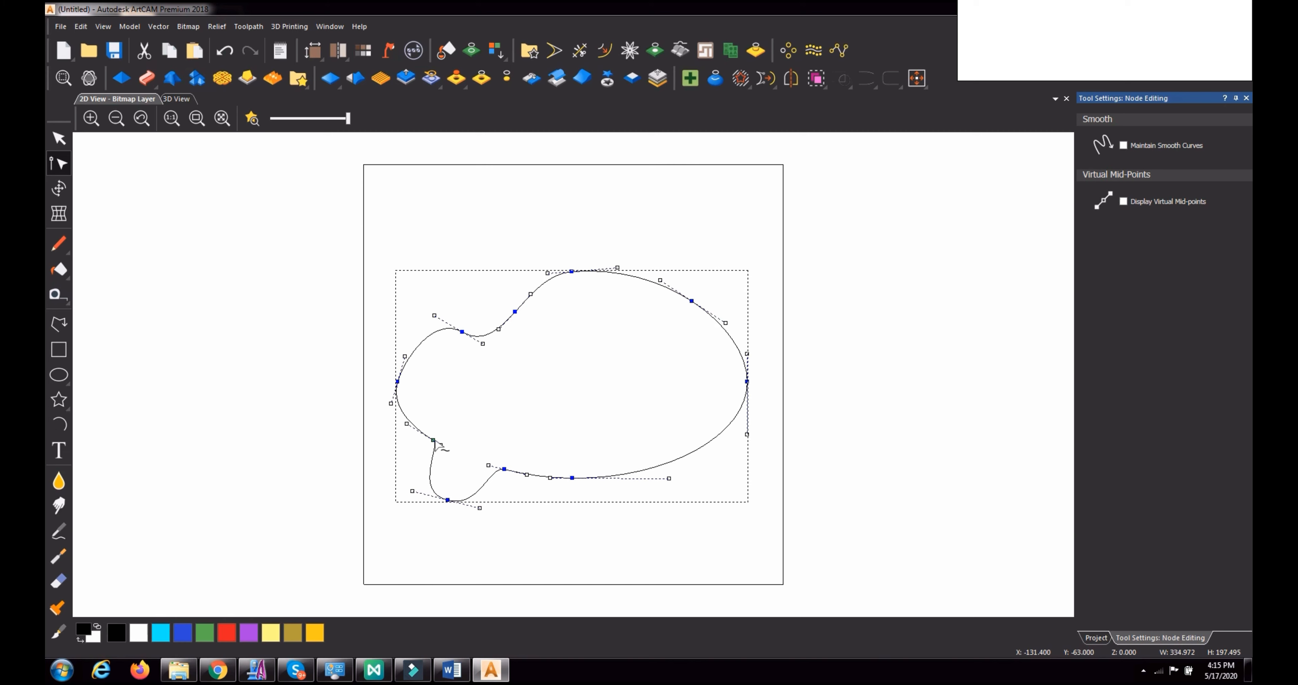
# Insert nodes on the left bulge's upper and lower sides, and make the node on the upper-left slope the start node
pyautogui.doubleClick(440, 331)
pyautogui.doubleClick(404, 415)
pyautogui.rightClick(429, 441)
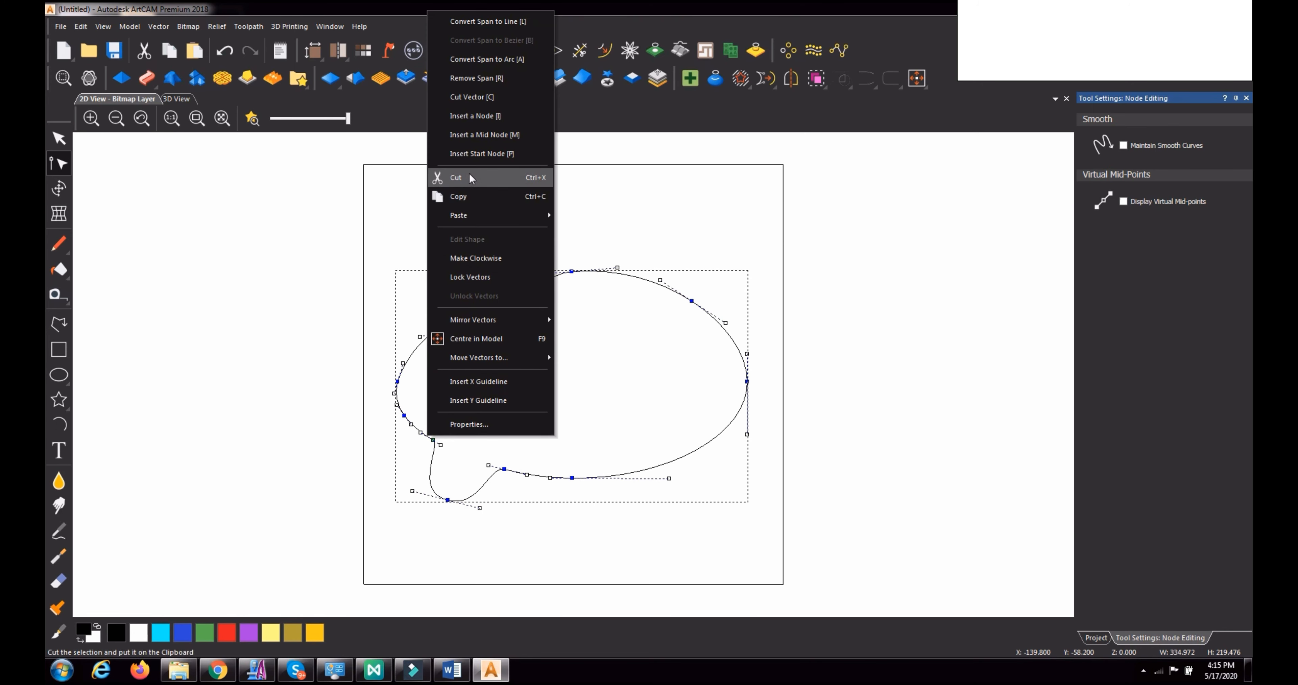
pyautogui.click(593, 318)
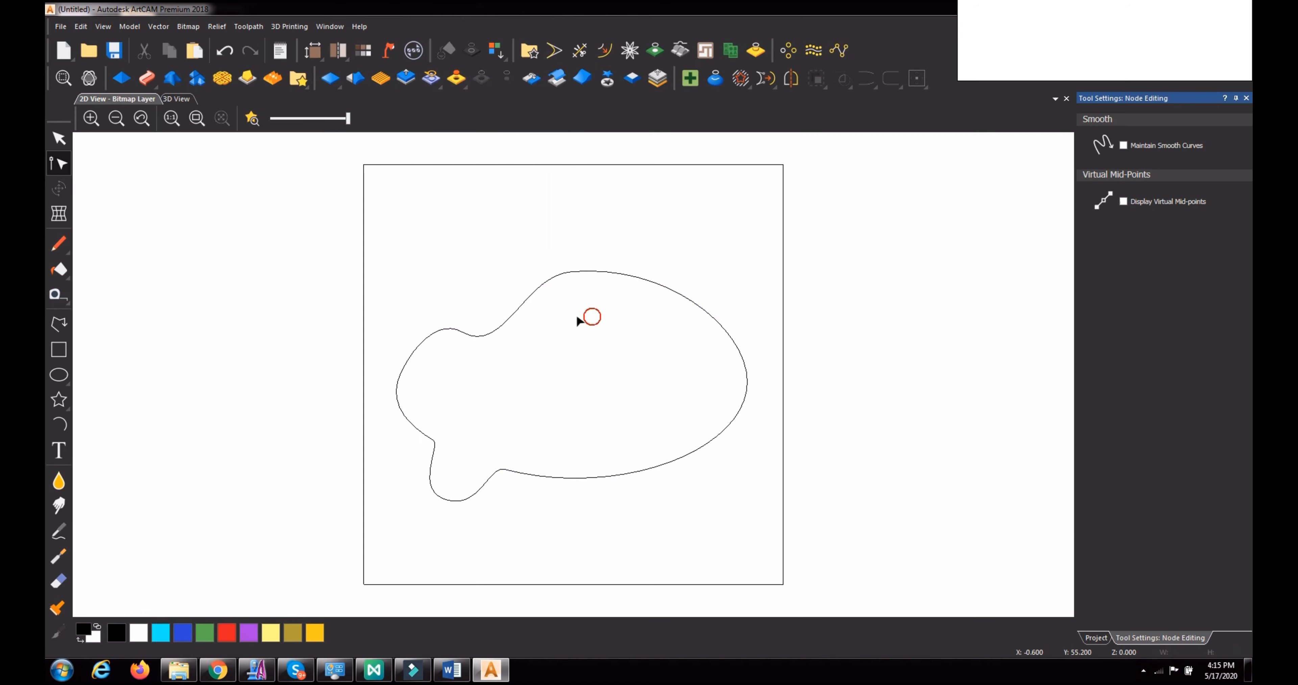
pyautogui.click(519, 304)
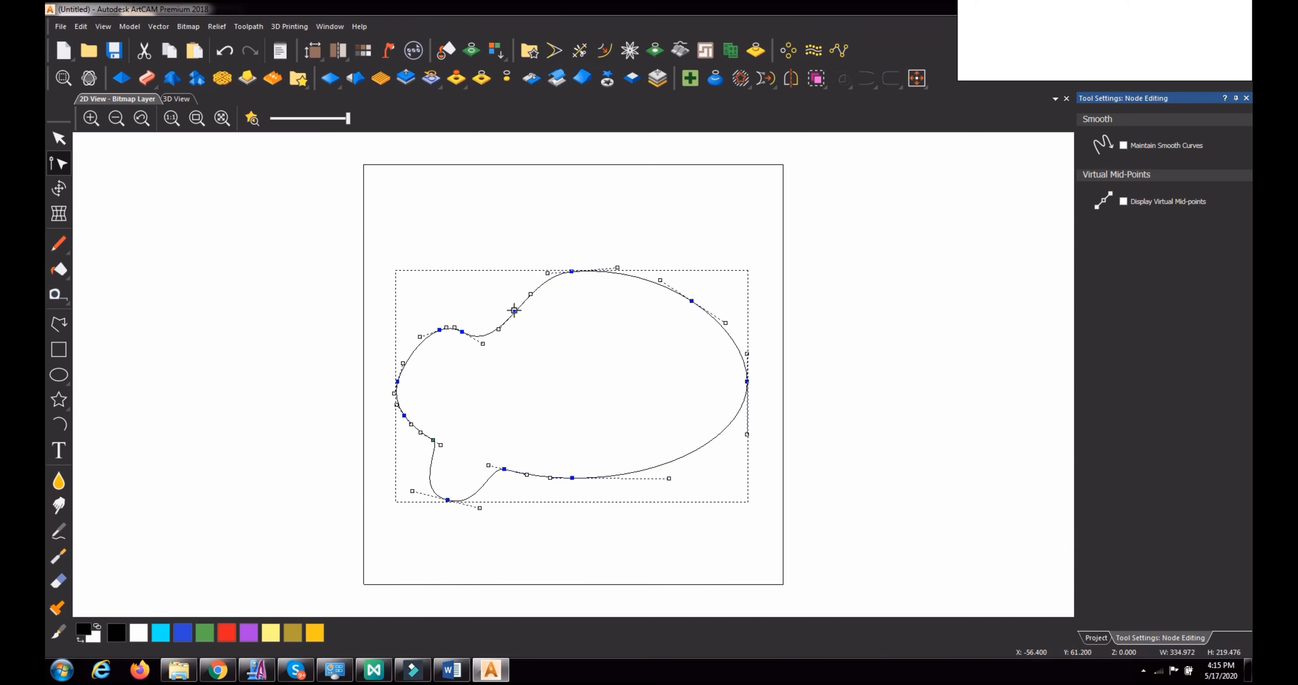
pyautogui.click(515, 310)
# Convert the outline's lower-right span to a line and then to an arc, and bend the arc inward
pyautogui.press('l')
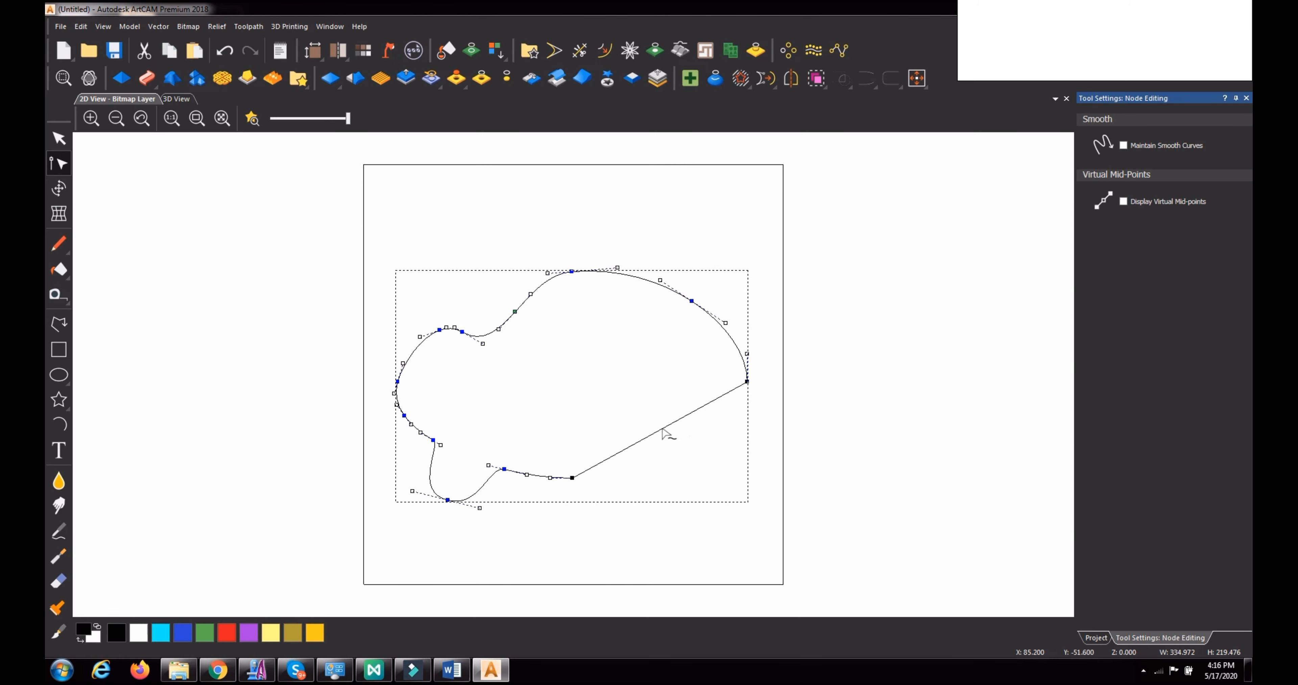
pyautogui.press('c')
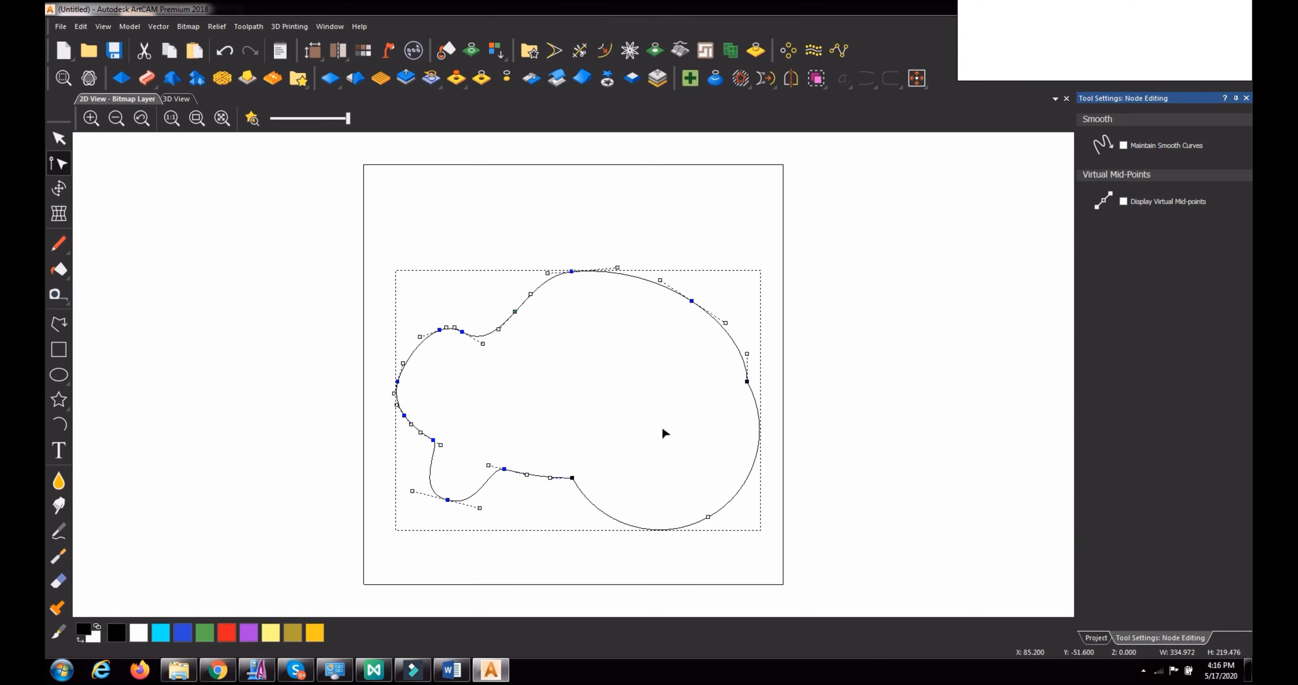
pyautogui.moveTo(707, 516); pyautogui.dragTo(648, 378)
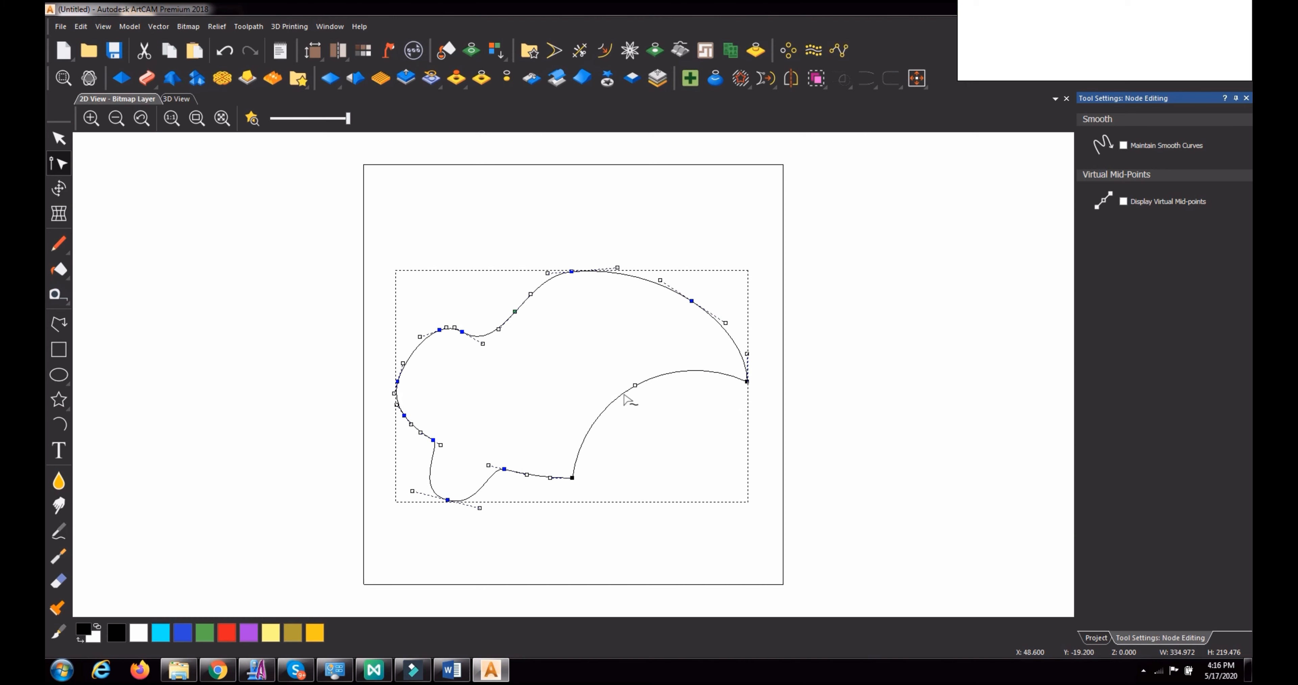
# Convert the inward arc to a Bezier span and pull its two handles to form an S-shaped curve
pyautogui.press('c')
pyautogui.moveTo(583, 396); pyautogui.dragTo(691, 484)
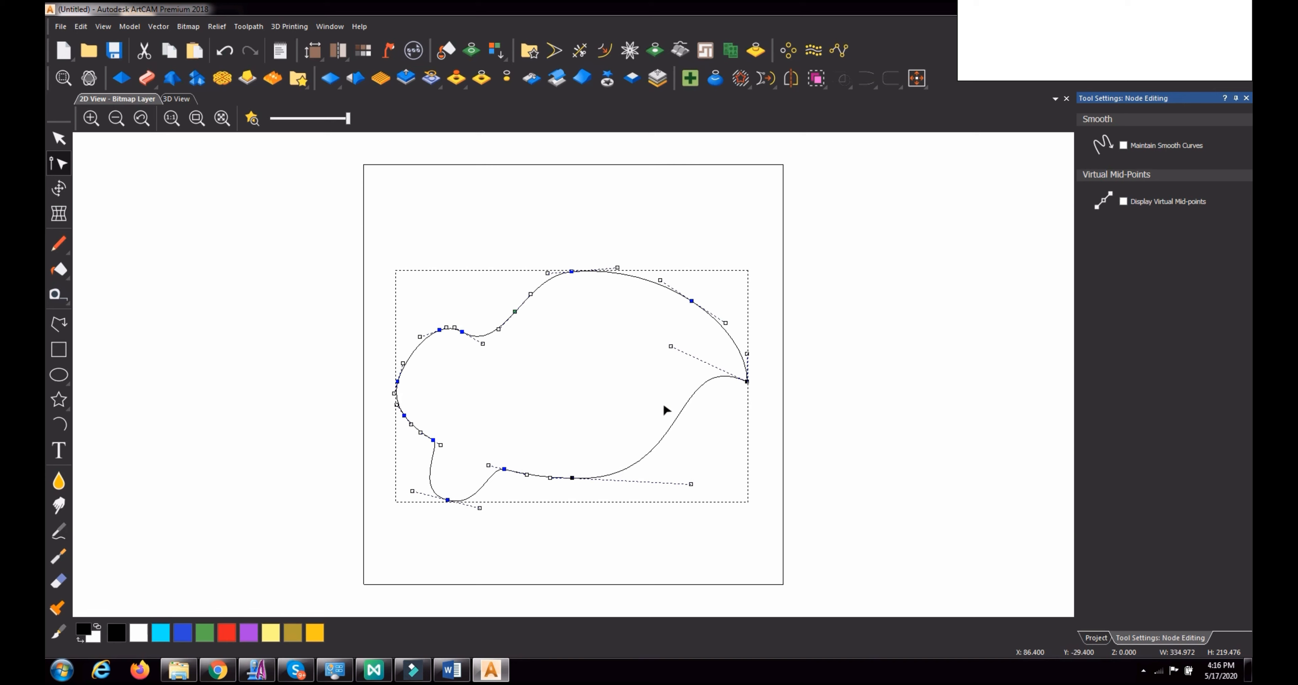
pyautogui.moveTo(670, 347); pyautogui.dragTo(584, 342)
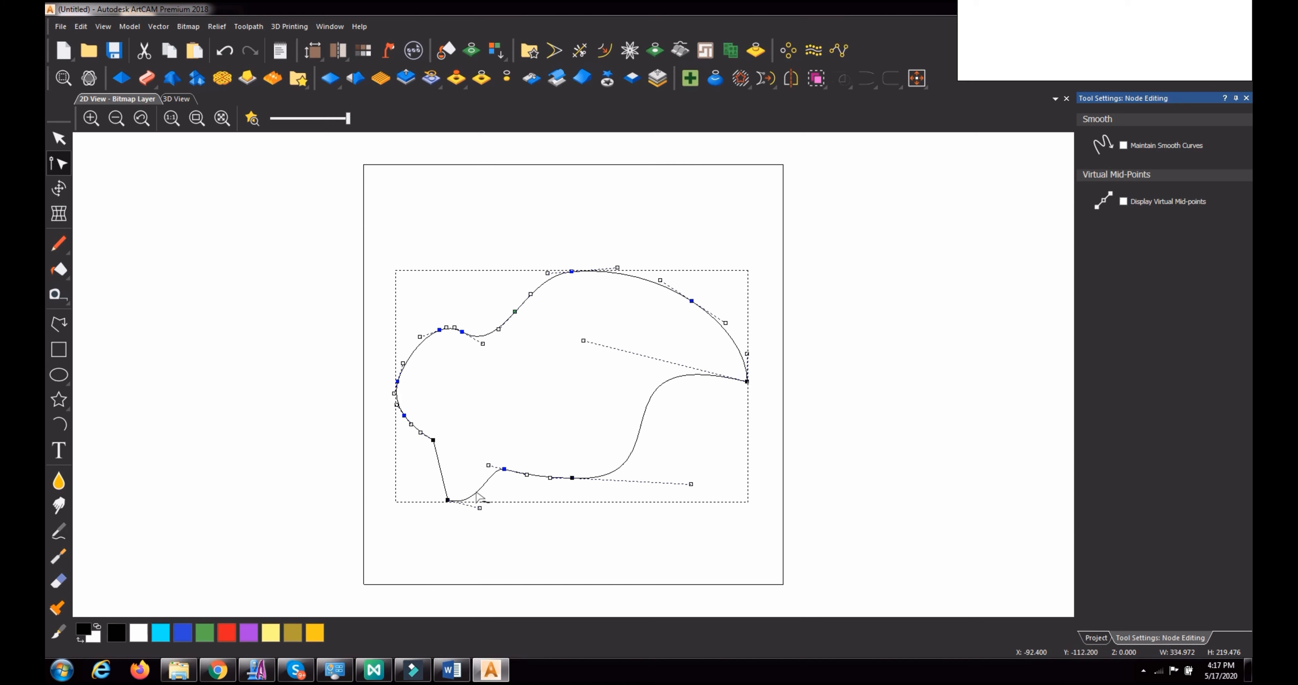
# Convert the span right of the lower-left lobe's tip to an arc bulging upward, and convert the S-shaped span to a line
pyautogui.press('a')
pyautogui.moveTo(475, 488)
pyautogui.mouseDown()
pyautogui.moveTo(492, 503)
pyautogui.moveTo(472, 461)
pyautogui.moveTo(482, 473)
pyautogui.mouseUp()
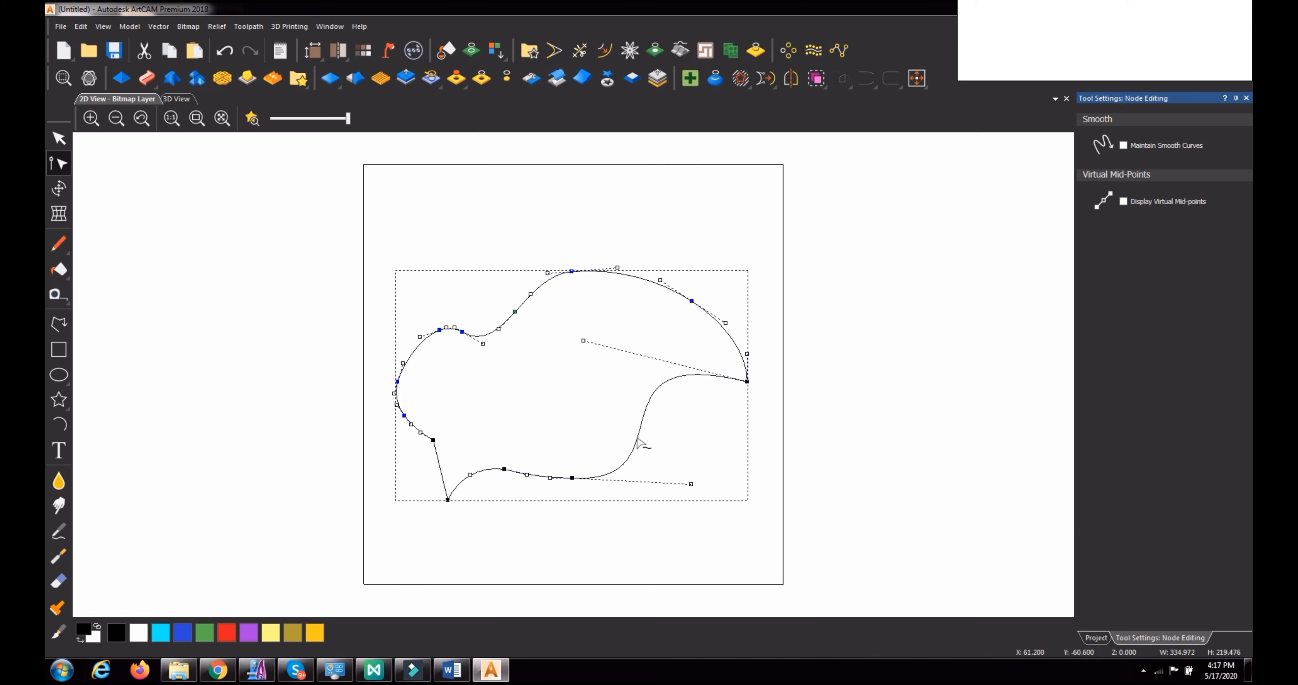
pyautogui.press('l')
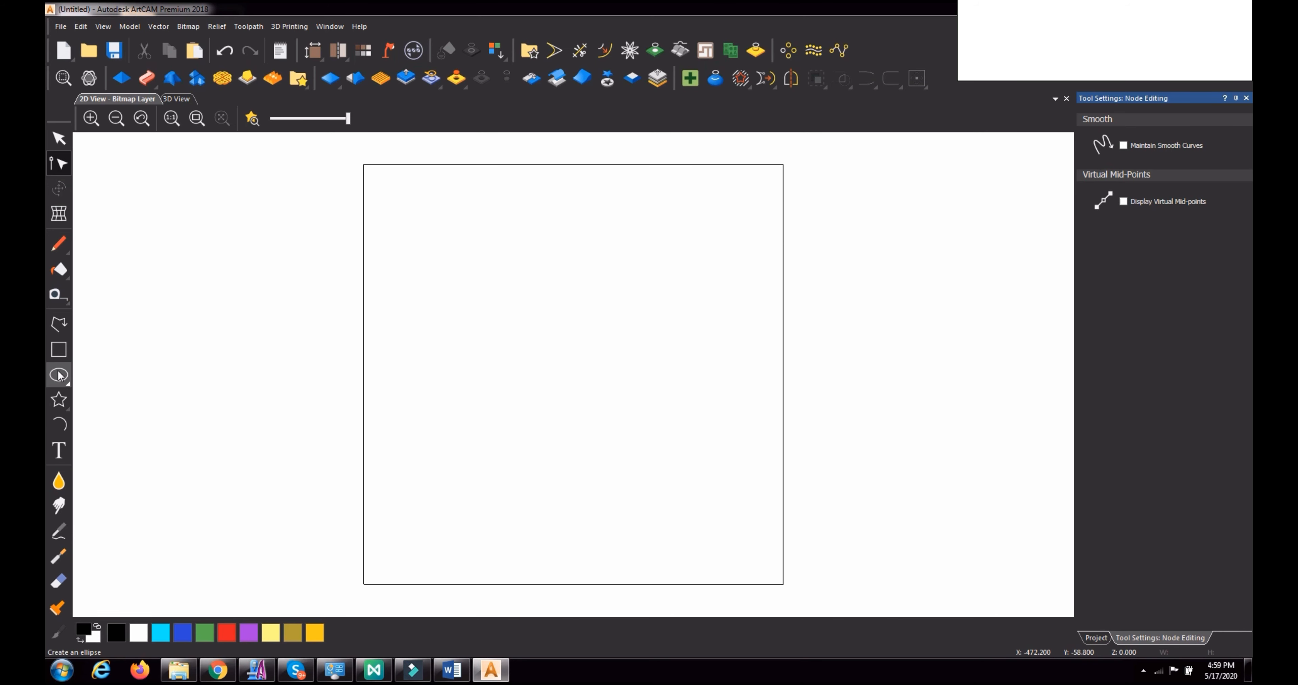
# Draw a rectangle about 286.2 mm wide and 280.8 mm high inside the empty model area
pyautogui.click(59, 354)
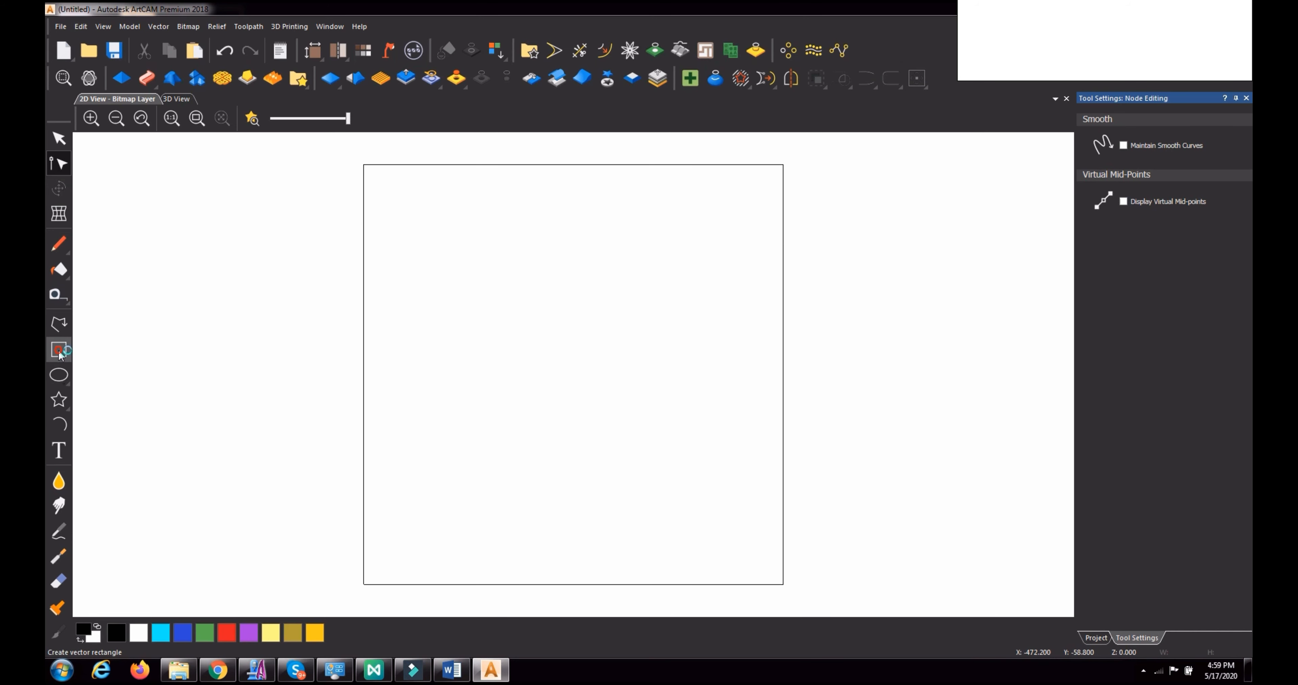
pyautogui.moveTo(441, 509); pyautogui.dragTo(742, 214)
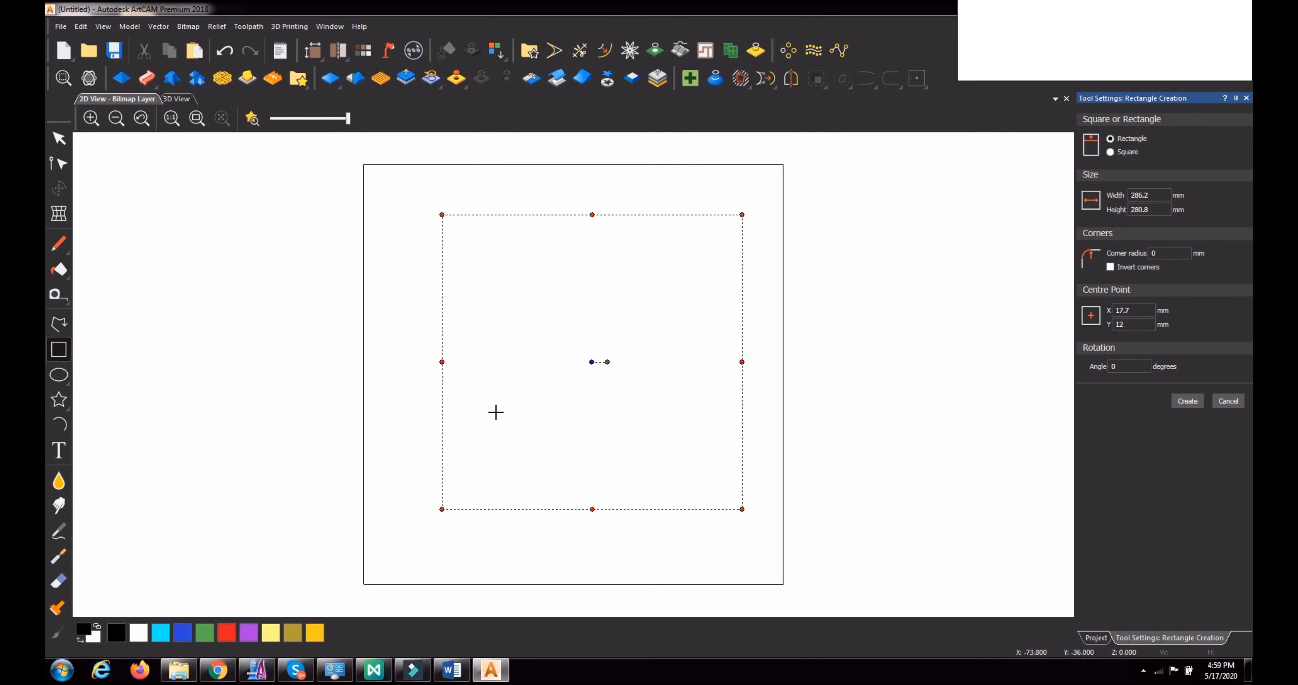
pyautogui.click(1188, 406)
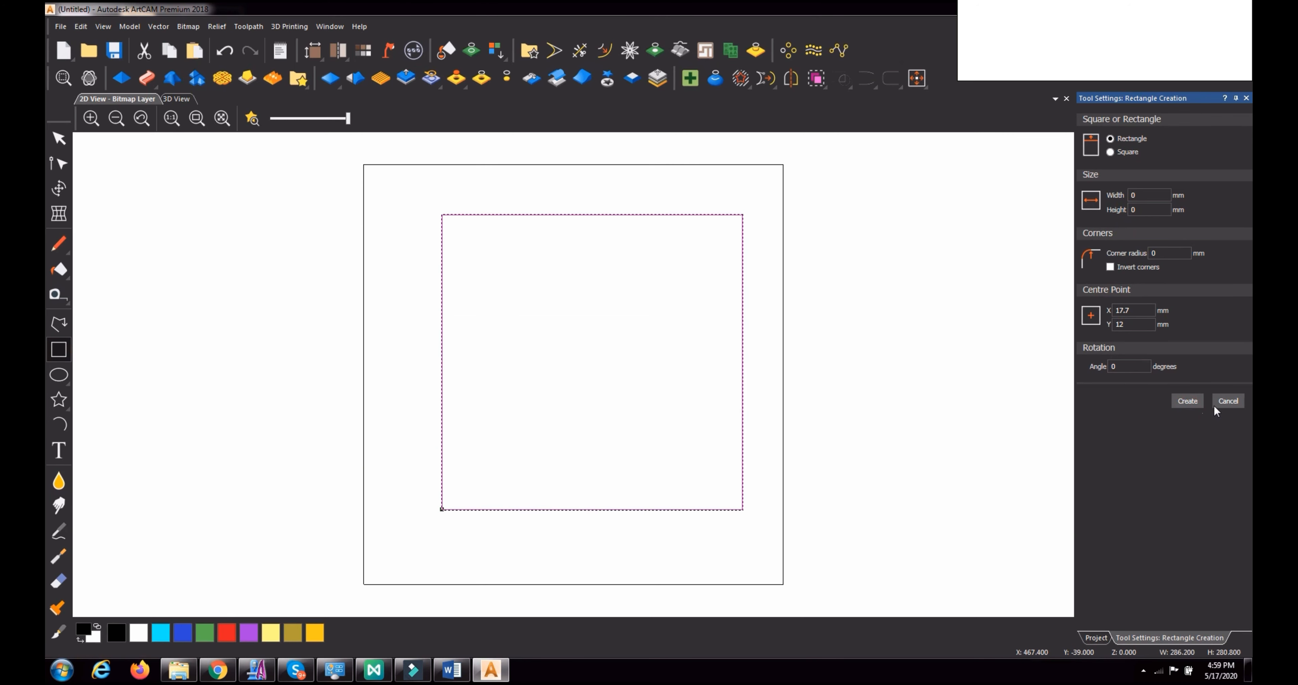
pyautogui.click(1229, 401)
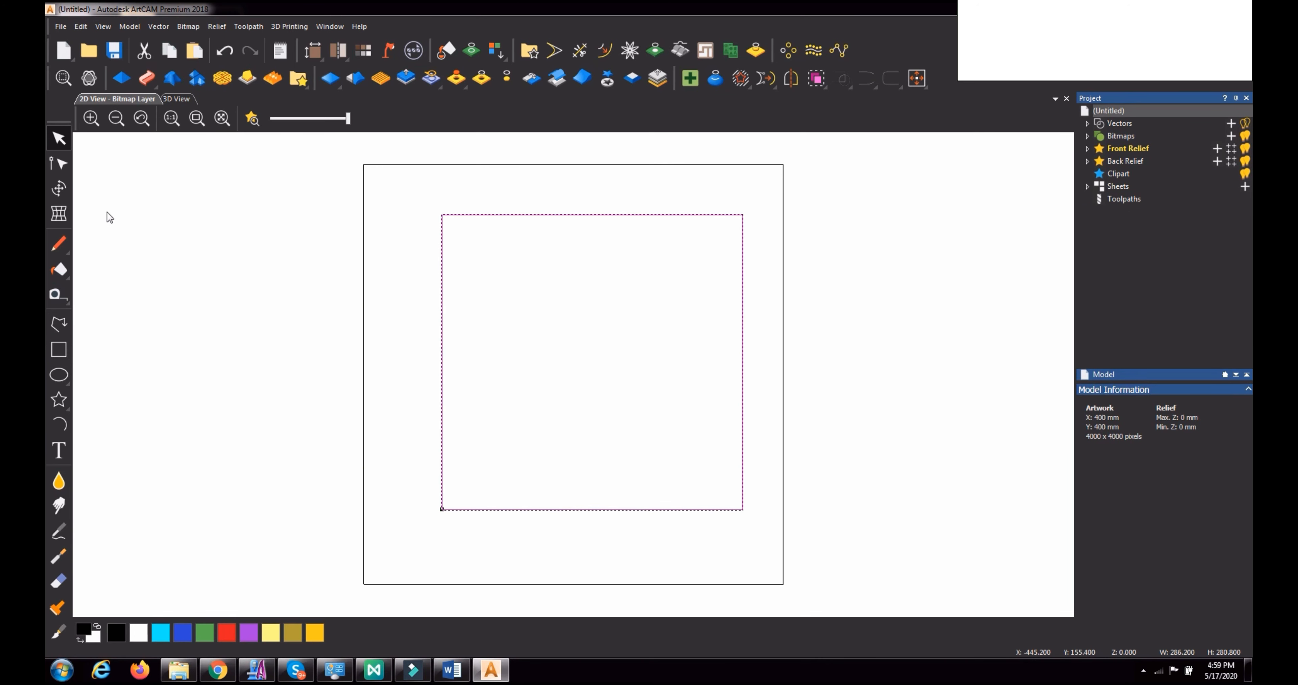
# Open the rectangle for transforming and enter a width of 200 mm
pyautogui.click(451, 342)
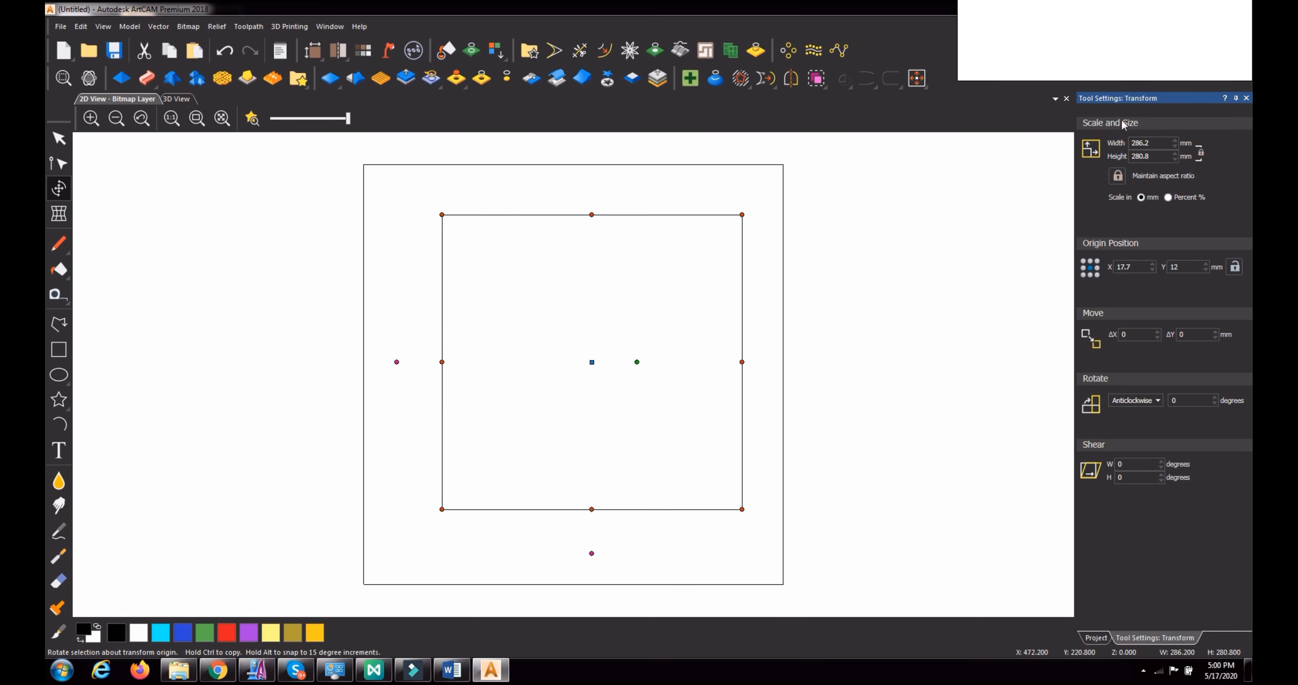
pyautogui.moveTo(1185, 97); pyautogui.dragTo(1056, 142)
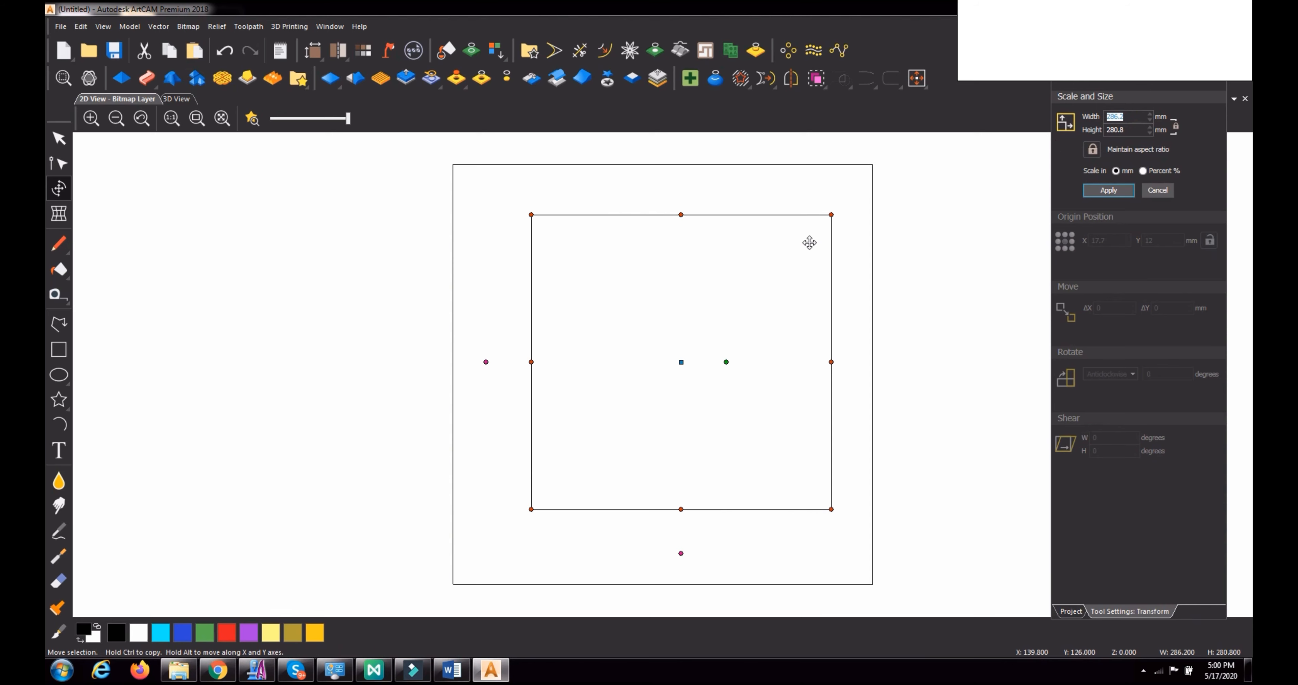
pyautogui.write('200')
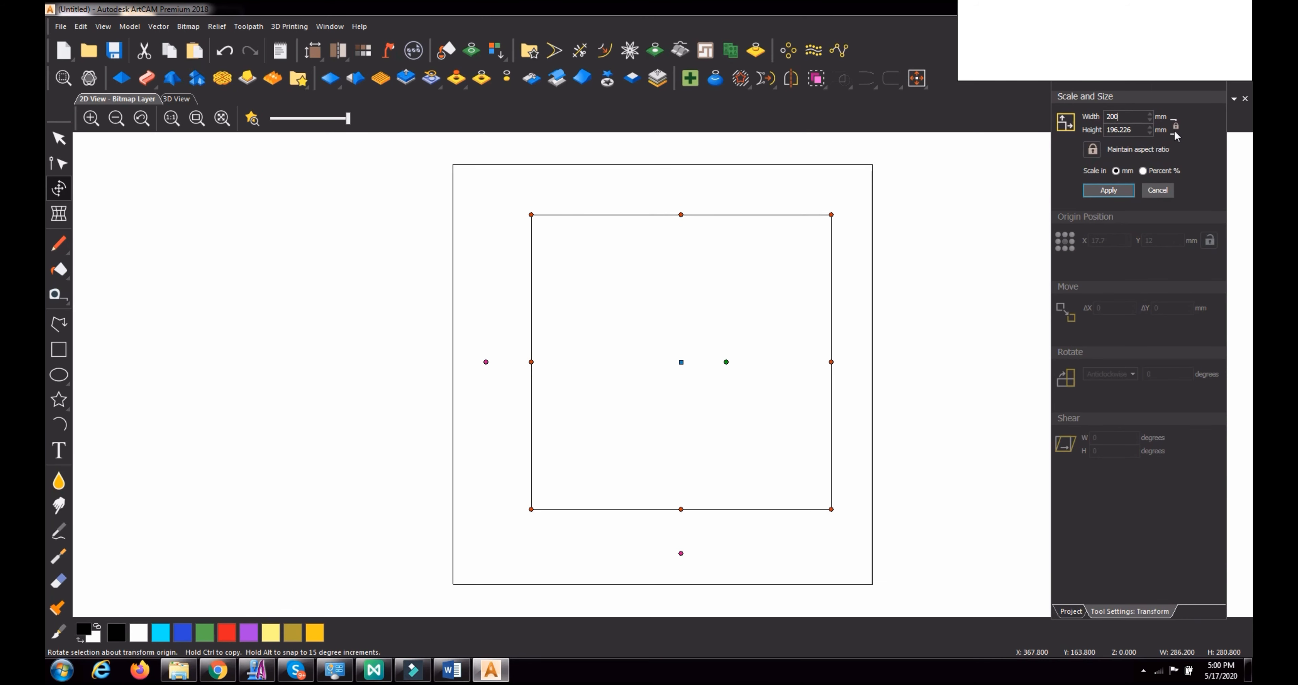
# Turn off the aspect ratio lock, try a rectangle height of 300 mm, and deselect the rectangle
pyautogui.moveTo(1137, 131); pyautogui.dragTo(1041, 169)
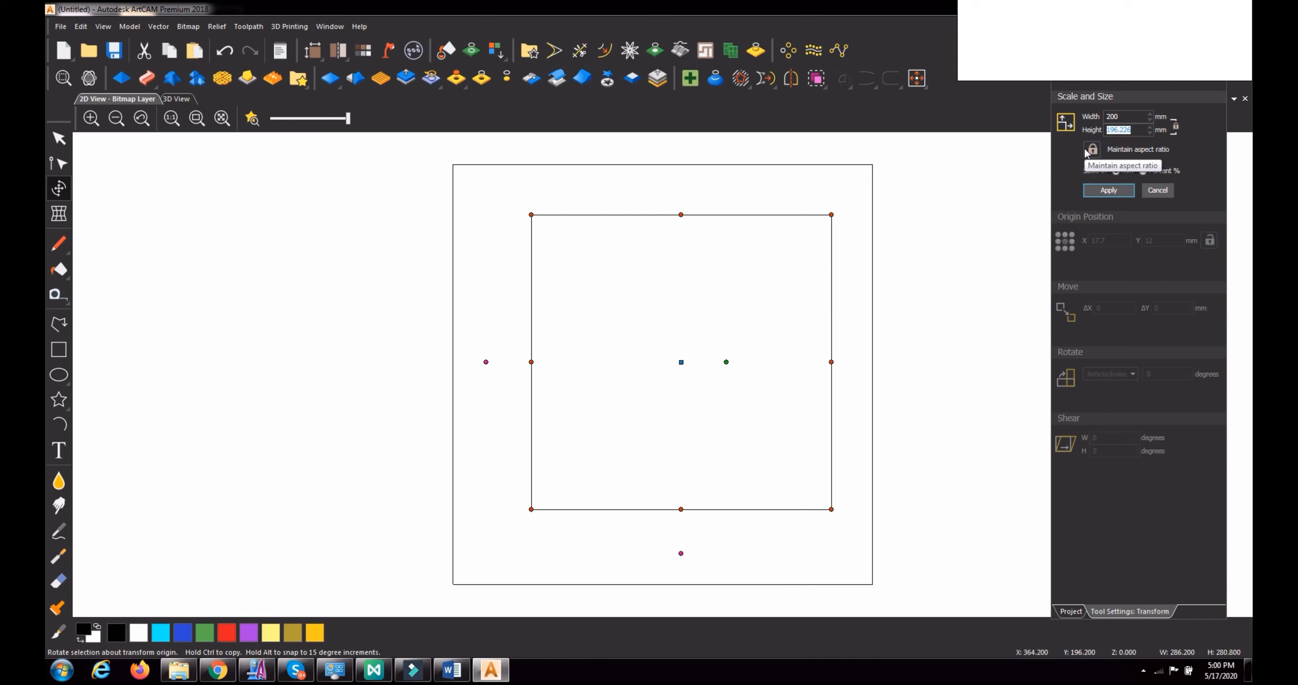
pyautogui.click(1179, 128)
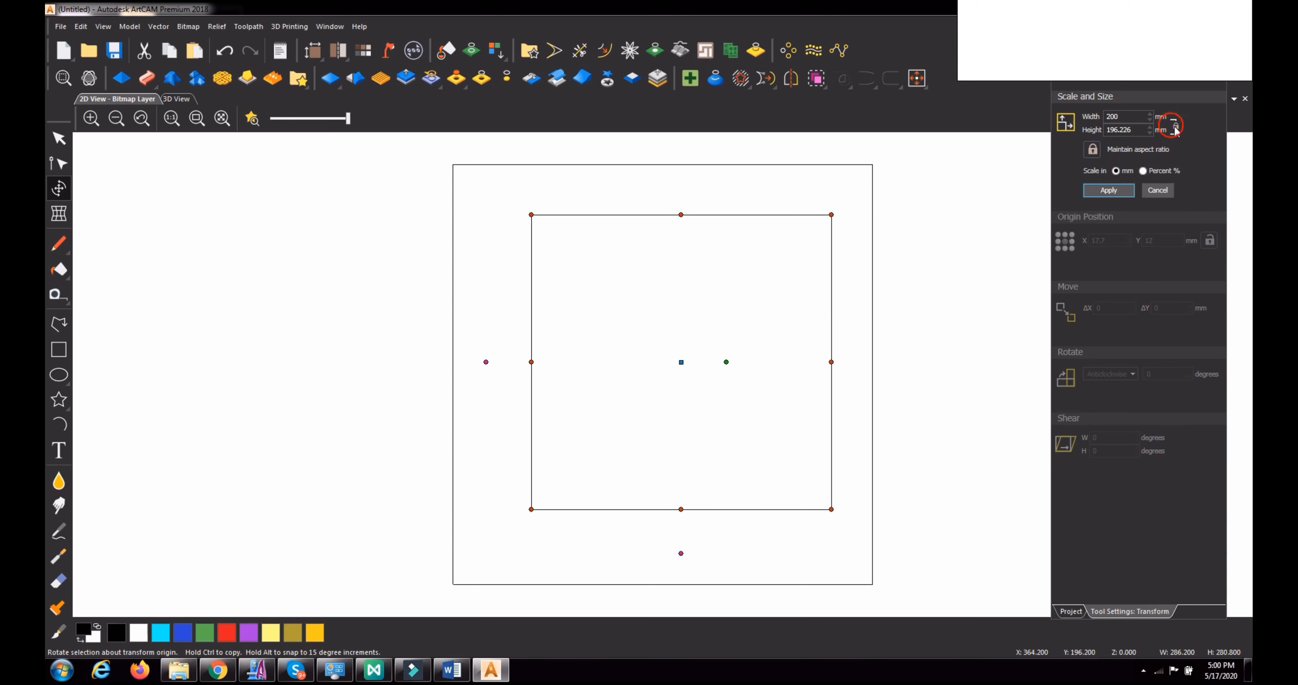
pyautogui.click(1093, 154)
pyautogui.moveTo(1142, 129); pyautogui.dragTo(1093, 129)
pyautogui.write('300')
pyautogui.click(950, 307)
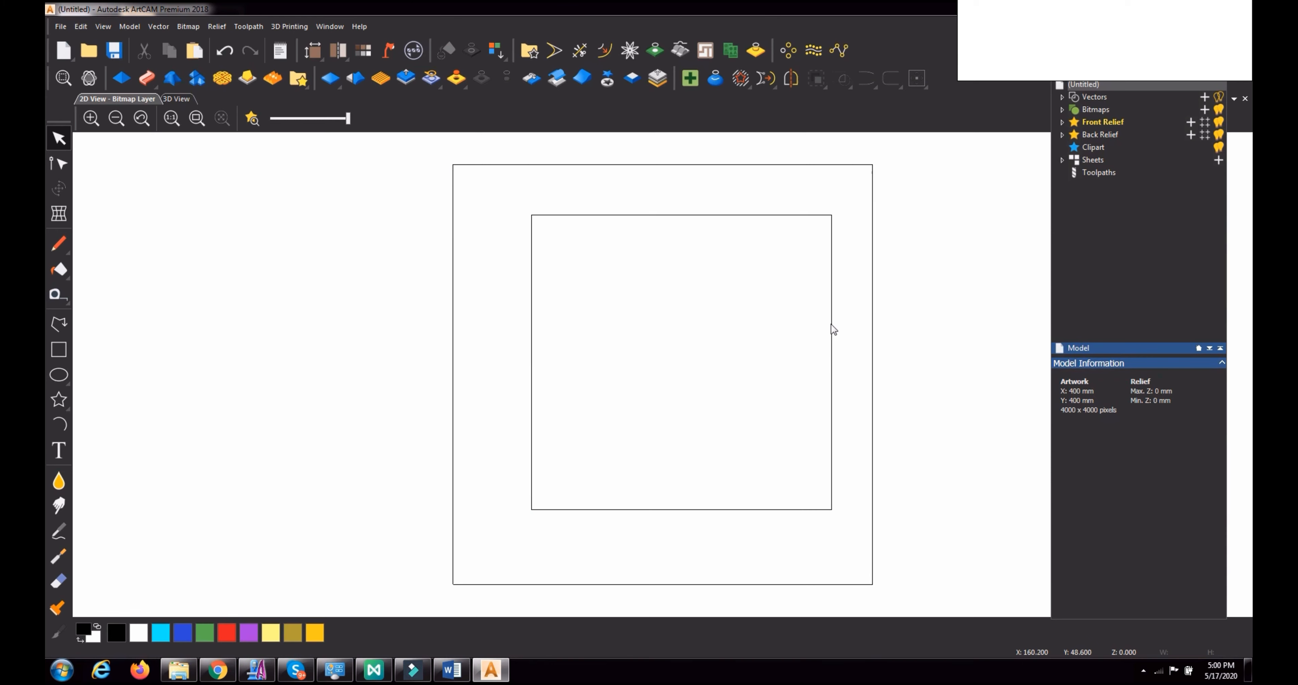
# Transform the inner rectangle to a width of 200 mm and a height of 300 mm, and apply the new size
pyautogui.click(832, 324)
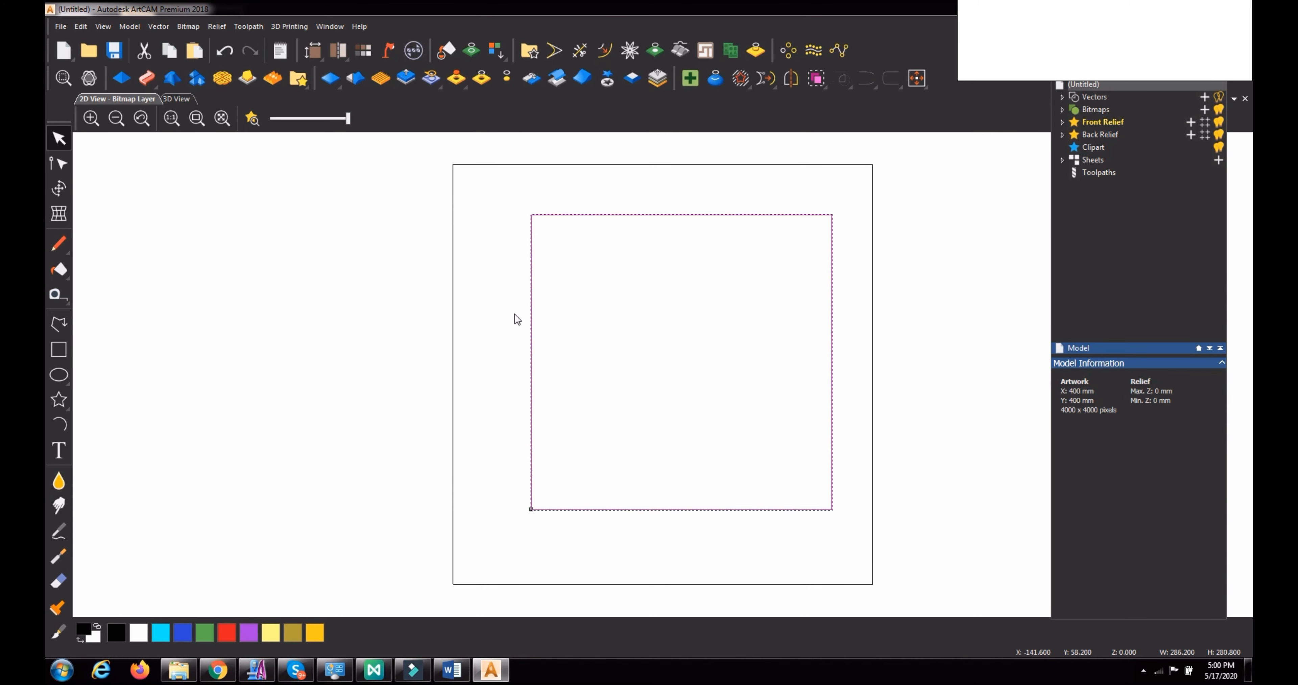
pyautogui.press('t')
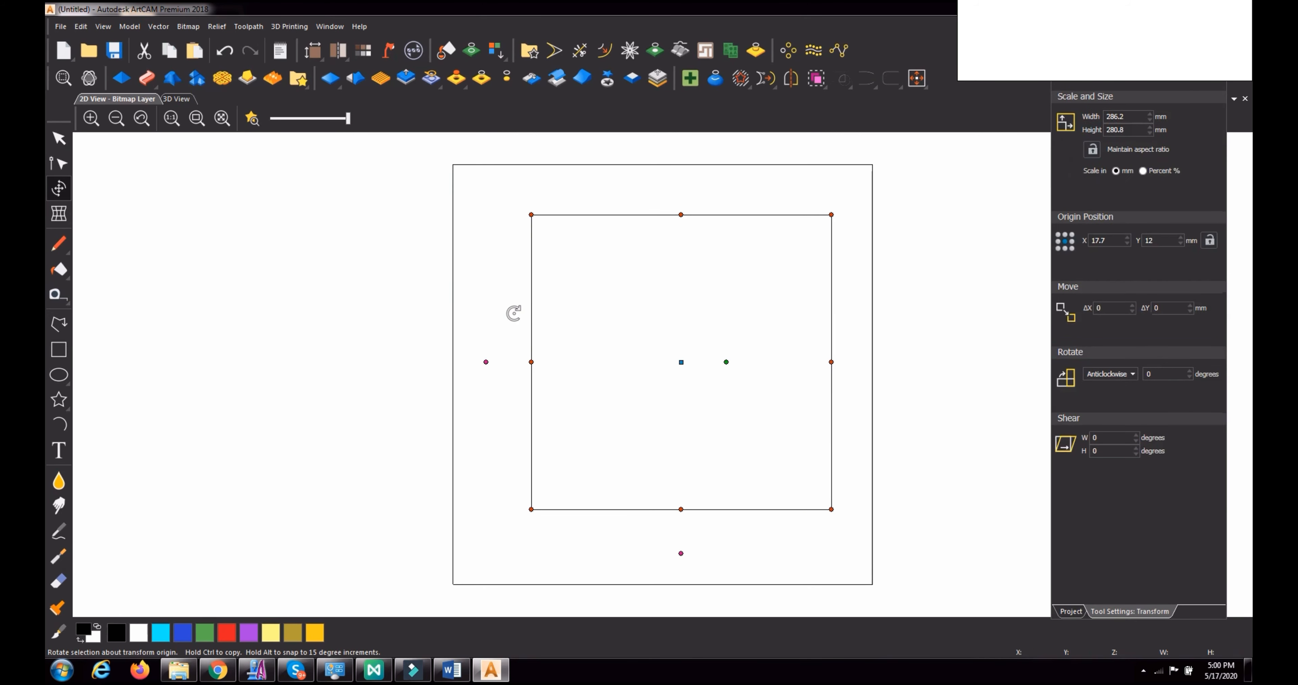
pyautogui.click(1119, 116)
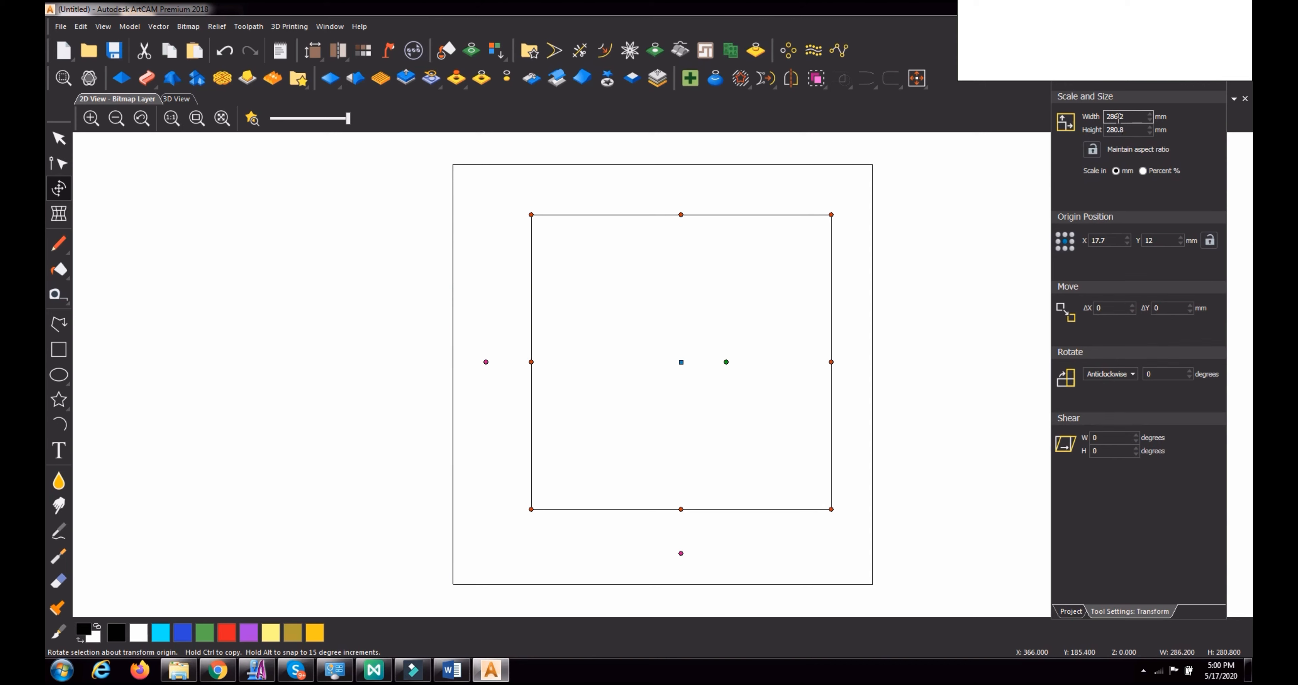
pyautogui.click(1127, 131)
pyautogui.hotkey('shift', 'Tab')
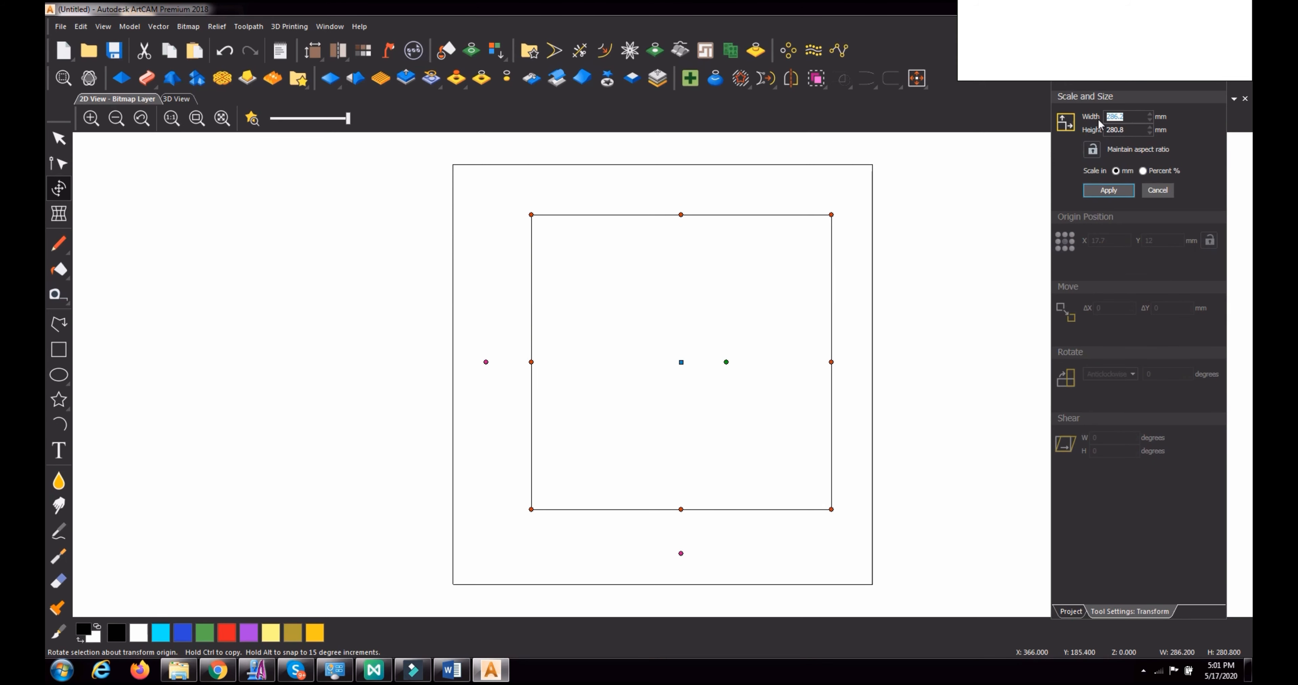
pyautogui.write('20')
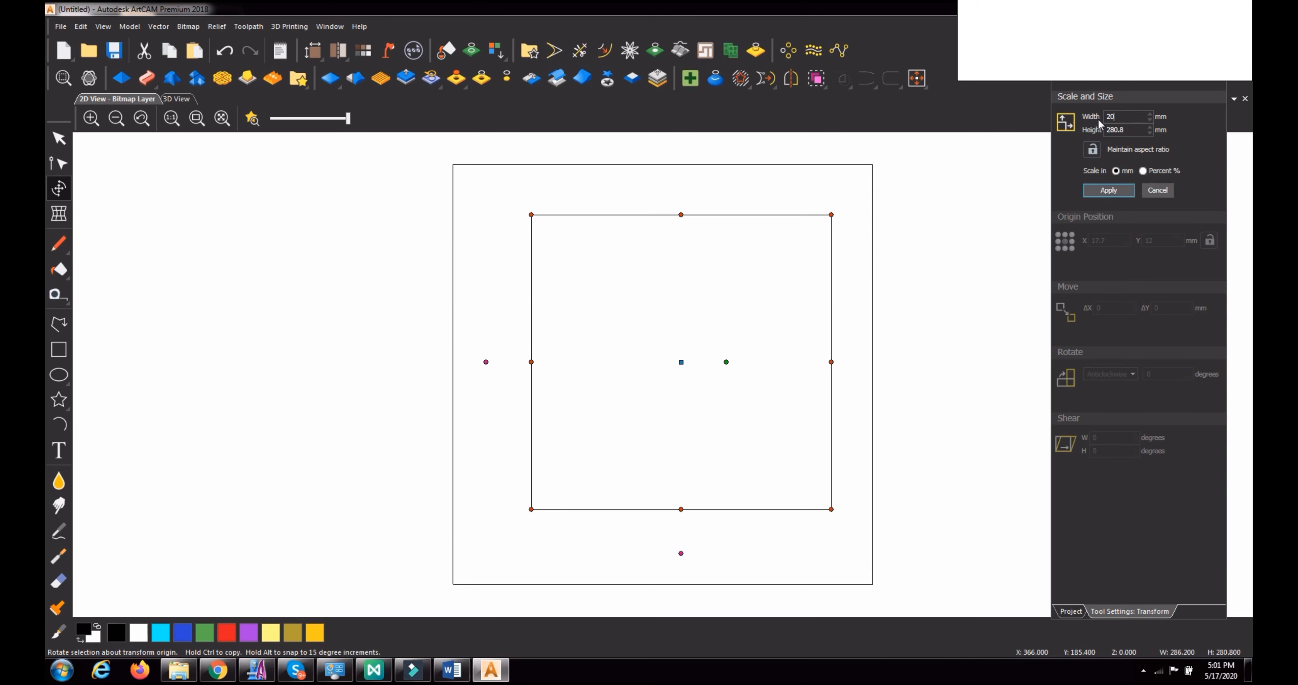
pyautogui.write('0')
pyautogui.click(1130, 132)
pyautogui.doubleClick(1130, 132)
pyautogui.write('30')
pyautogui.click(1113, 194)
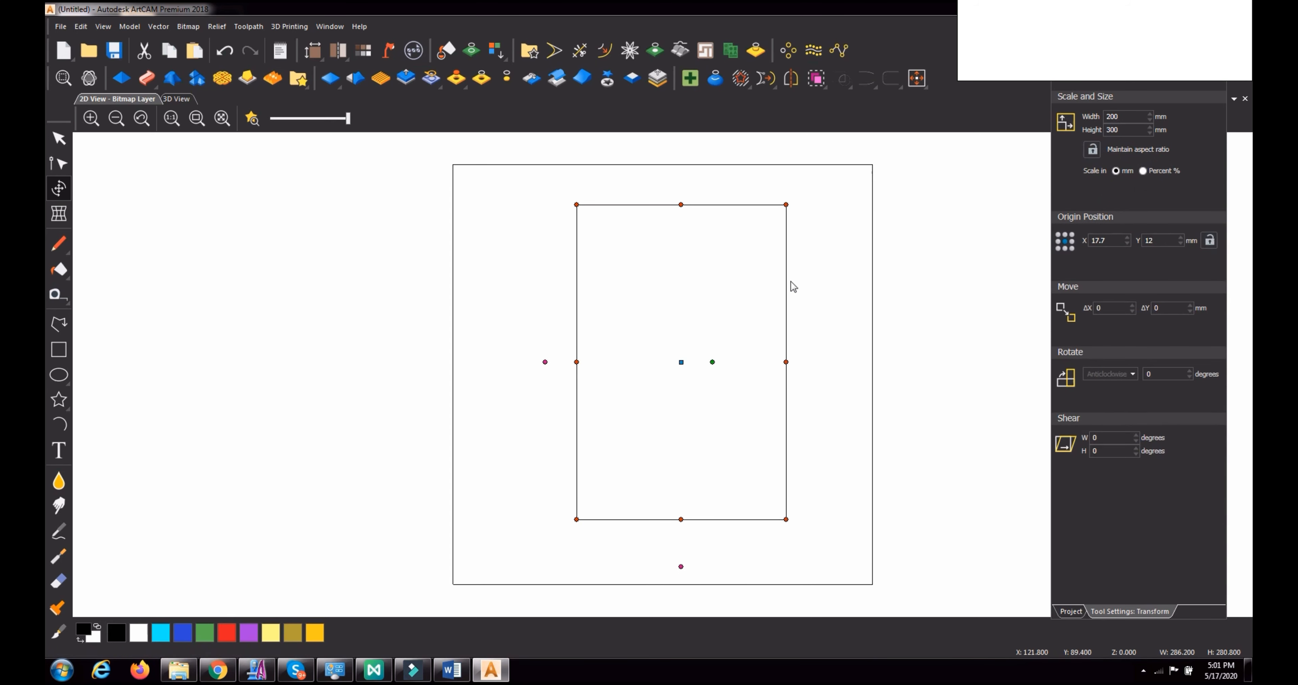